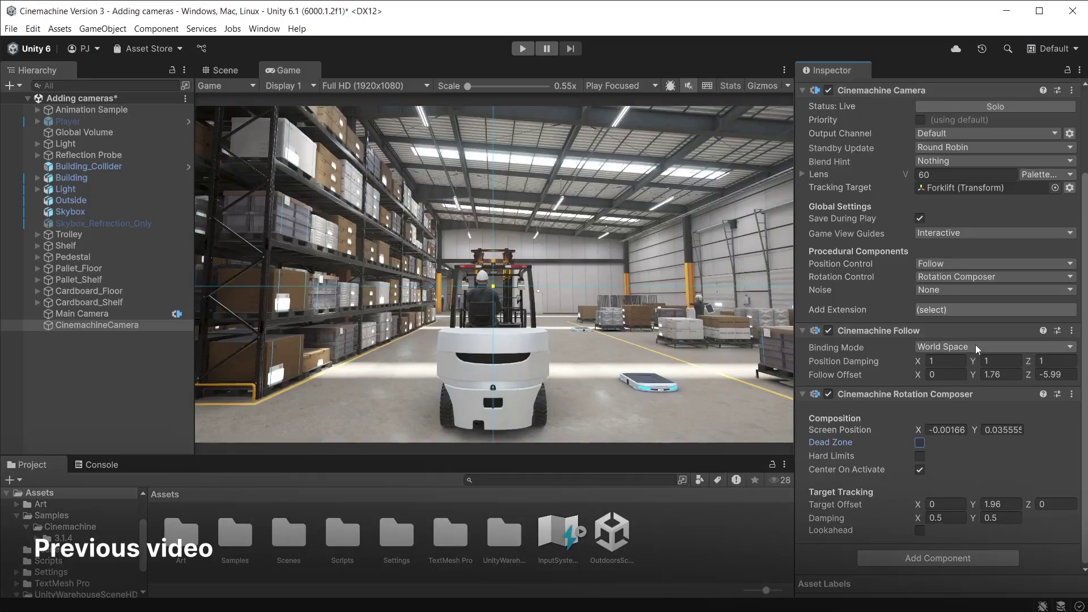
# Set the Cinemachine Follow binding mode to Lock To Target No Roll and test it in Play mode.
pyautogui.click(976, 346)
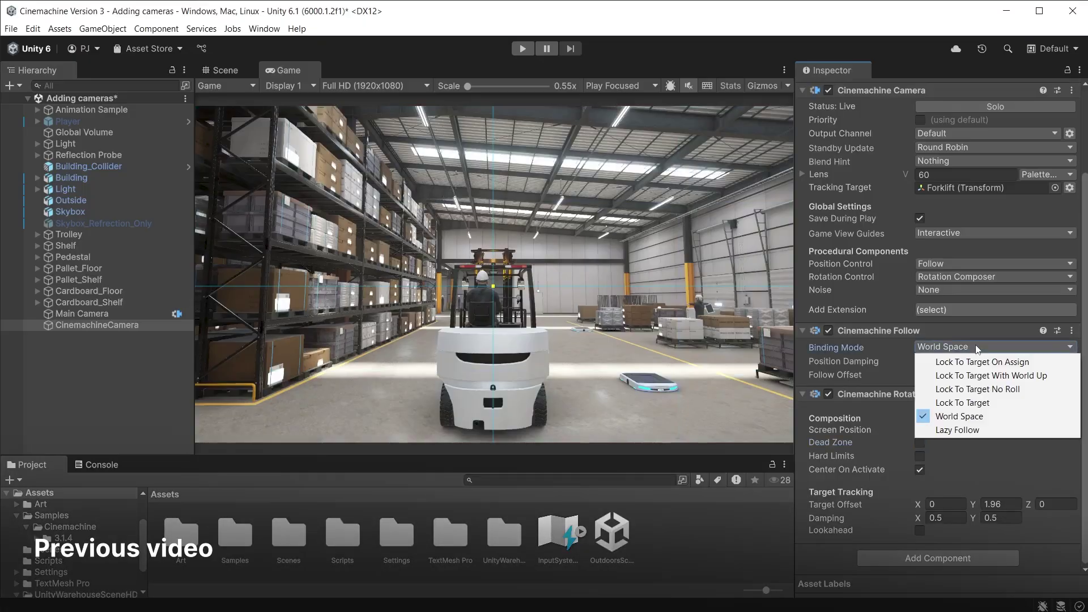
pyautogui.click(1001, 388)
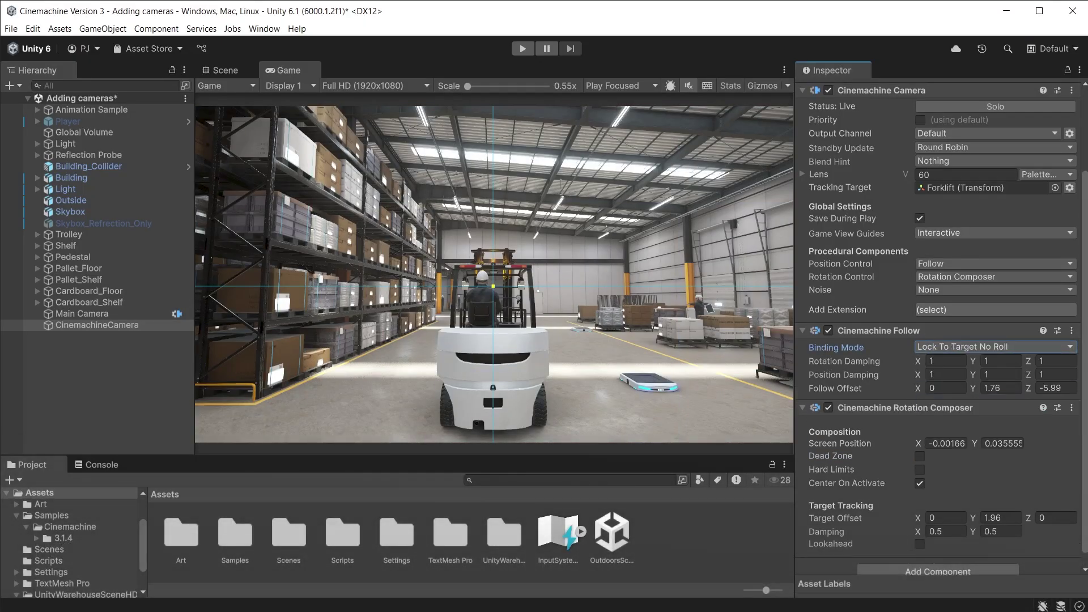
pyautogui.hotkey('ctrl', 'p')
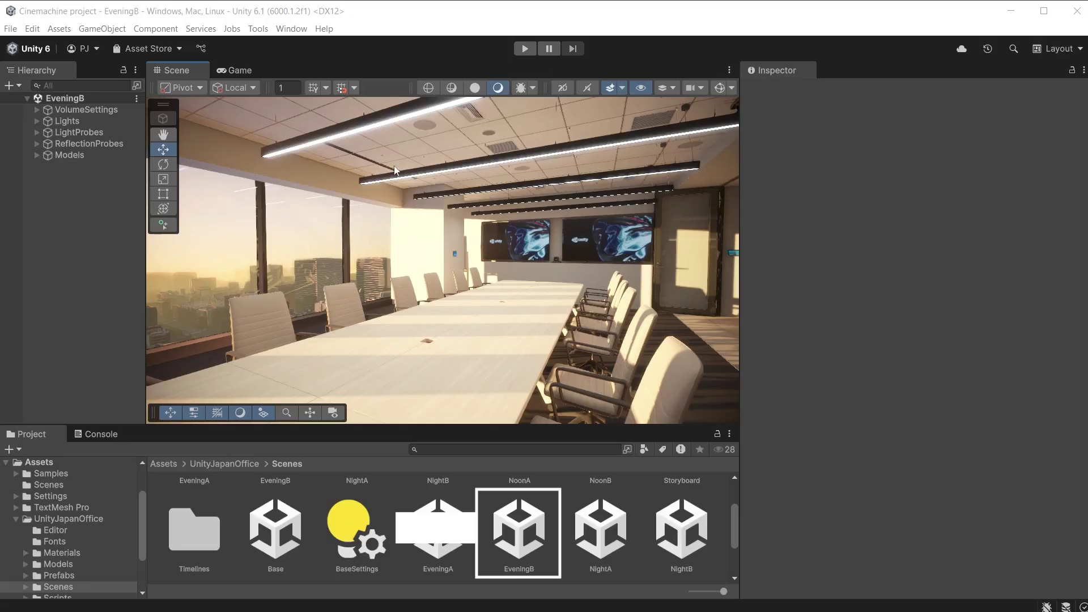
# Add a new camera to the scene tagged MainCamera.
pyautogui.click(102, 29)
pyautogui.click(148, 221)
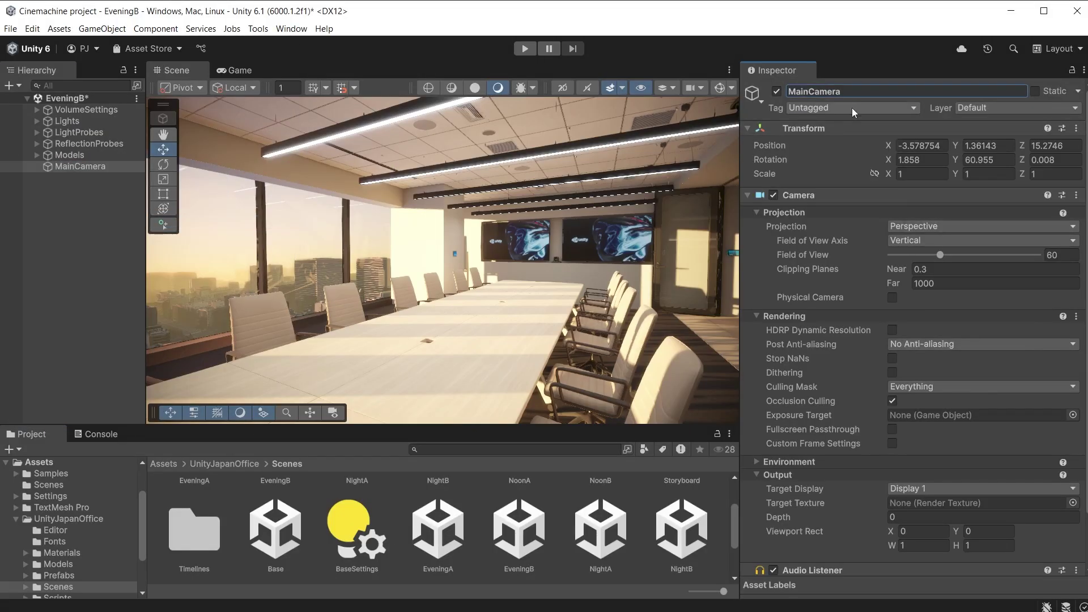
pyautogui.click(852, 108)
pyautogui.click(857, 176)
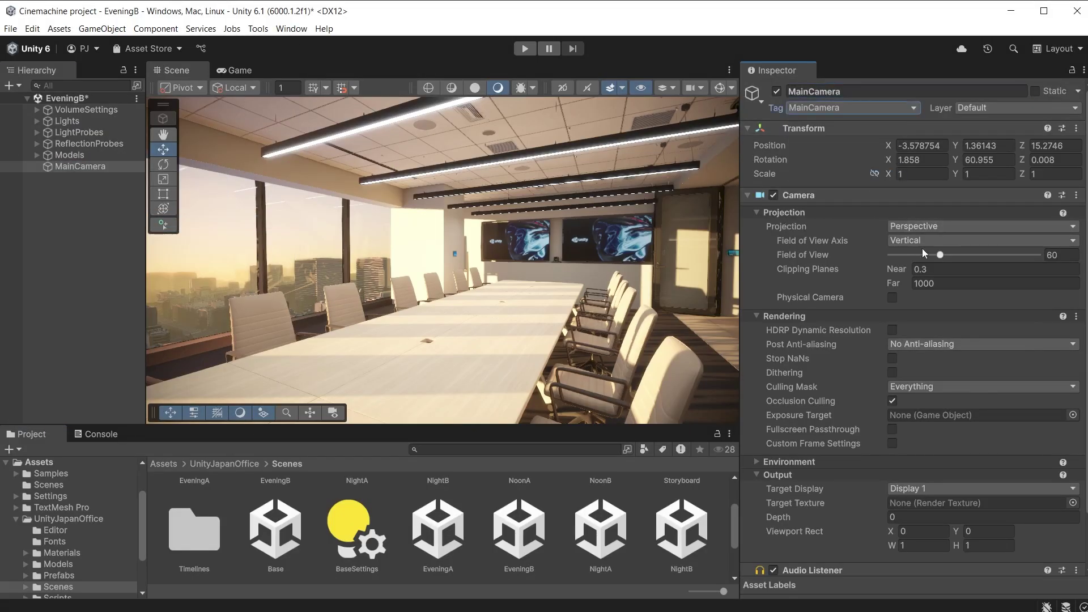
# Enable HDRP Dynamic Resolution on the camera and set Post Anti-aliasing to SMAA.
pyautogui.click(893, 330)
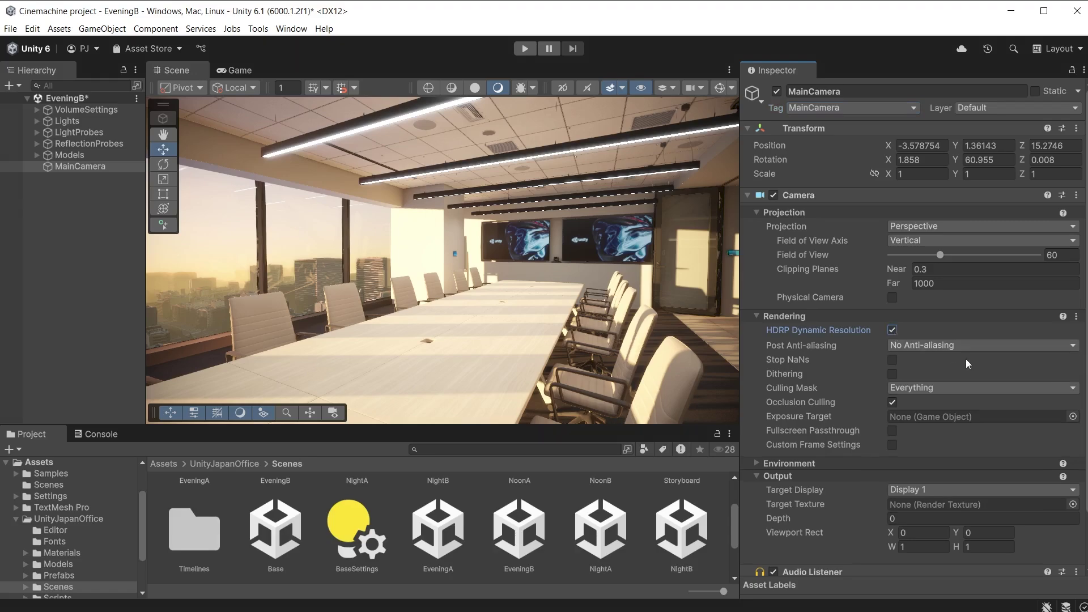
pyautogui.click(955, 345)
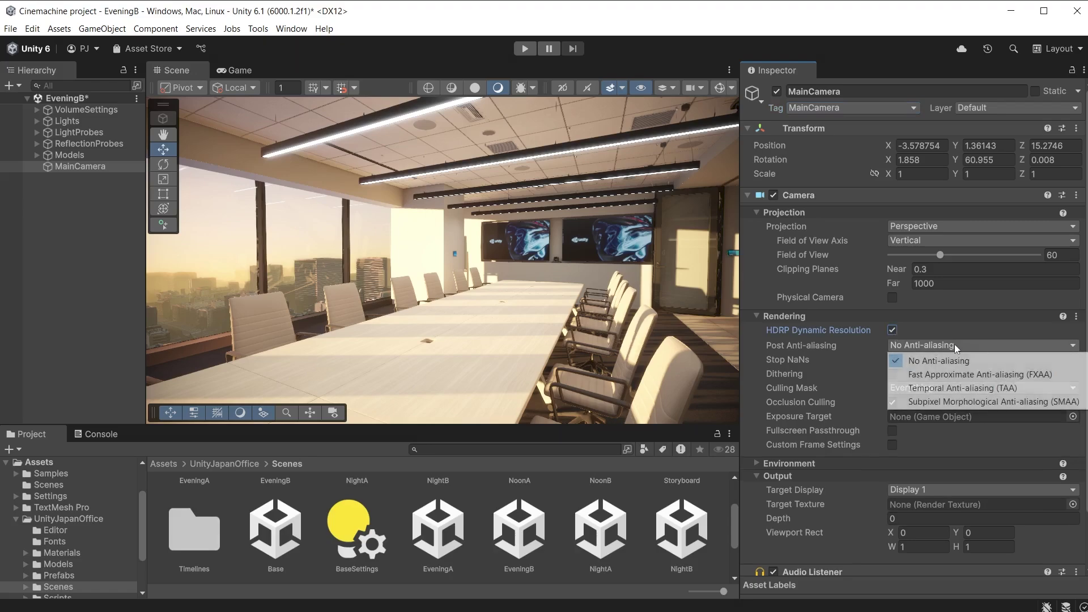
pyautogui.click(962, 401)
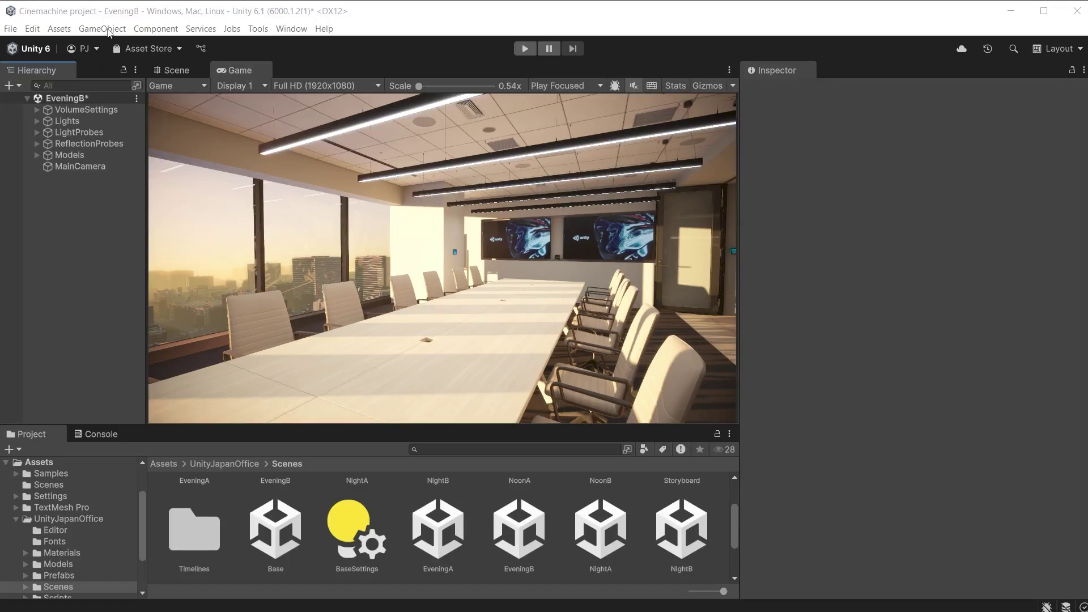
# Create a Cinemachine Camera aligned with the current Scene view.
pyautogui.click(102, 28)
pyautogui.moveTo(198, 236)
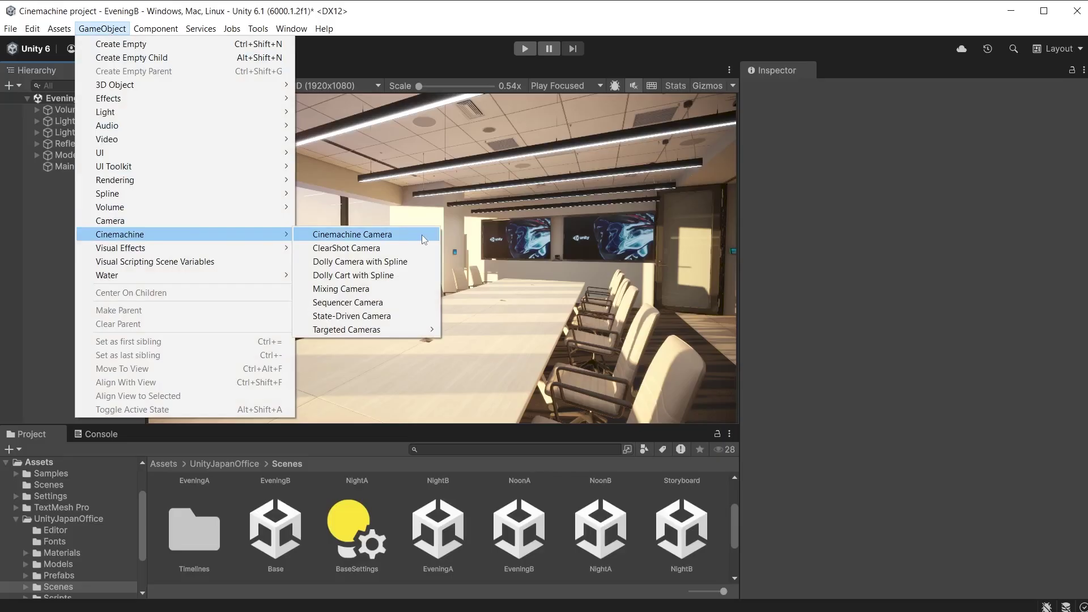
pyautogui.click(412, 239)
pyautogui.click(102, 29)
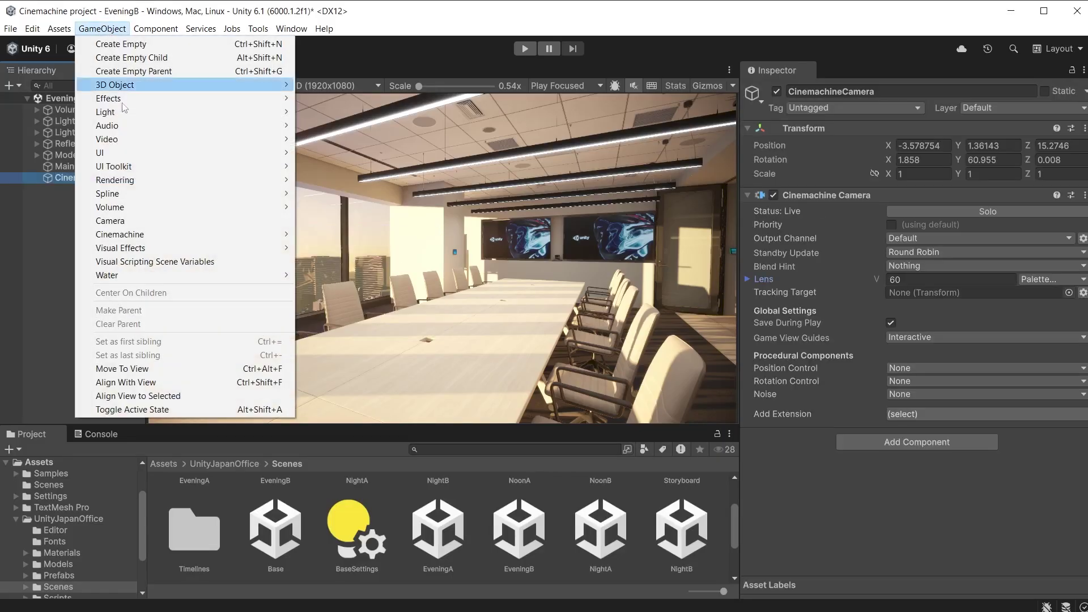
pyautogui.click(210, 384)
# Duplicate the Cinemachine camera and make the copy the live camera.
pyautogui.hotkey('ctrl', 'd')
pyautogui.click(777, 91)
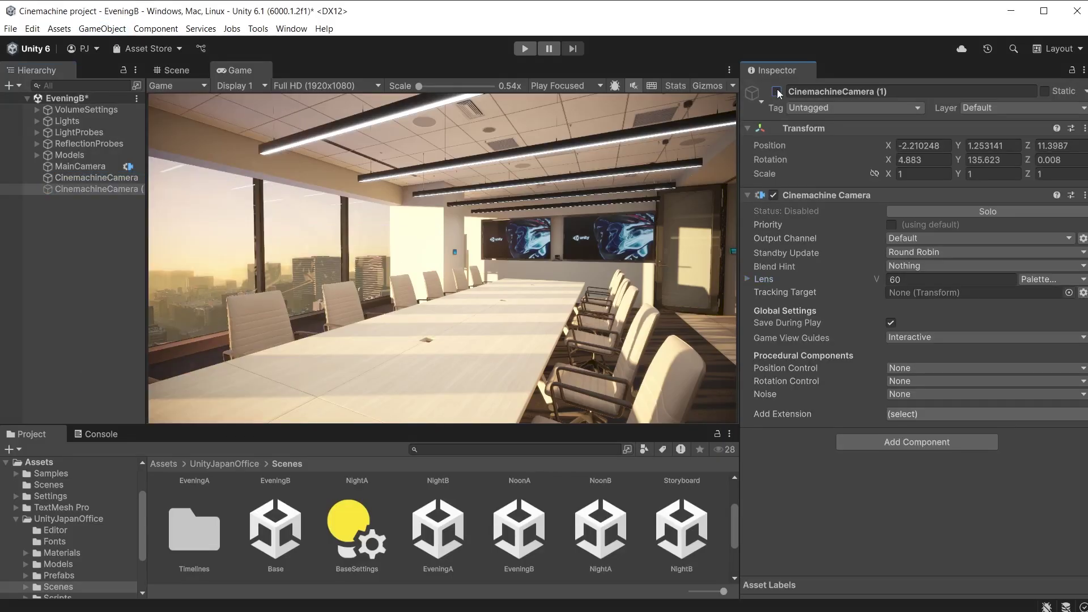
pyautogui.click(778, 91)
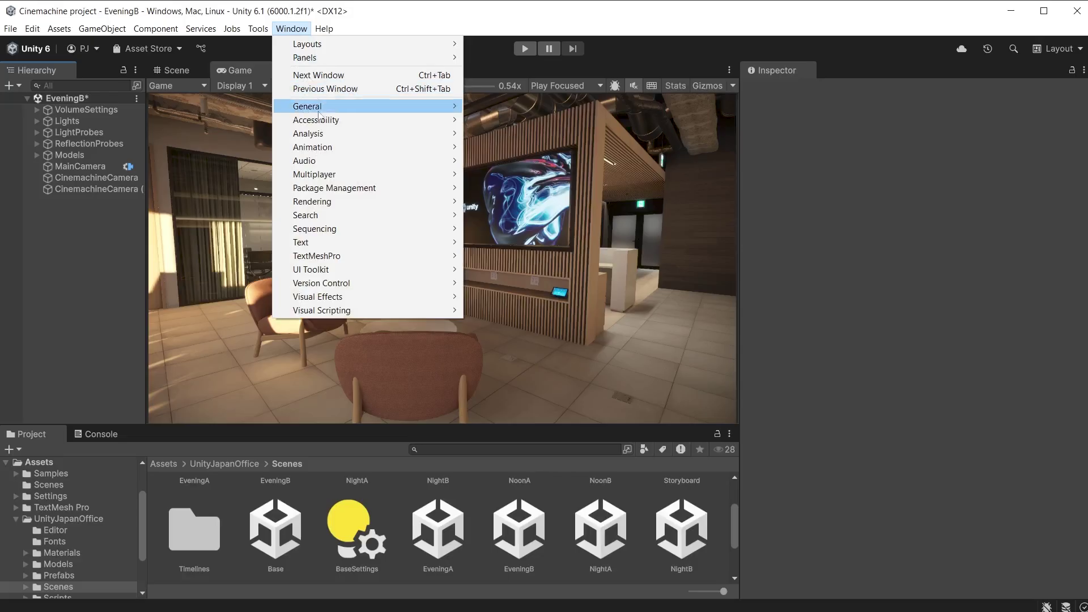
# Open the Timeline editor and dock it in the bottom panel.
pyautogui.moveTo(374, 230)
pyautogui.click(535, 229)
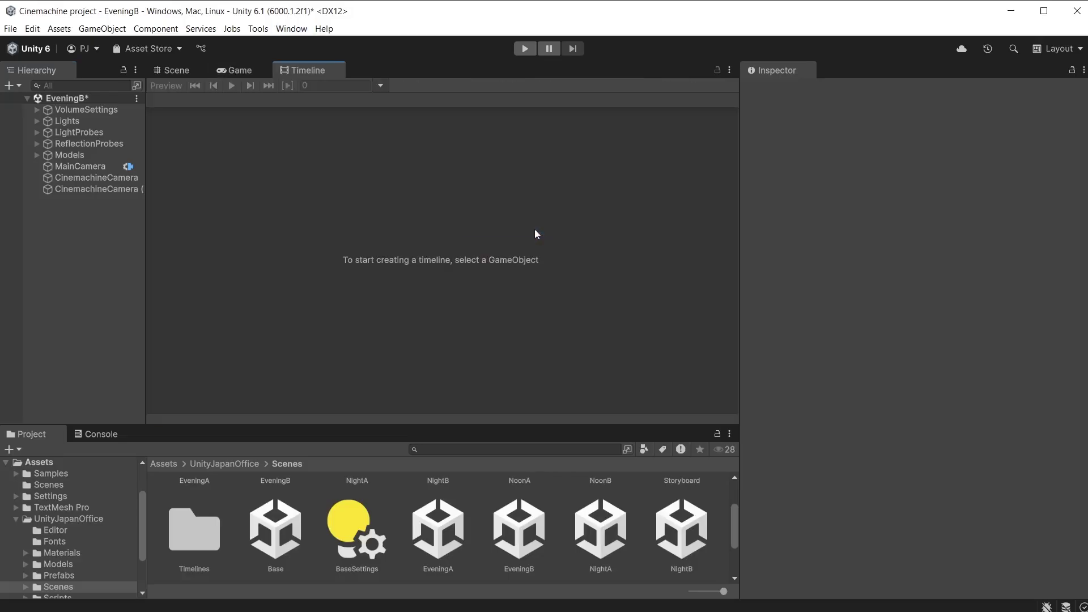
pyautogui.moveTo(311, 76); pyautogui.dragTo(154, 434)
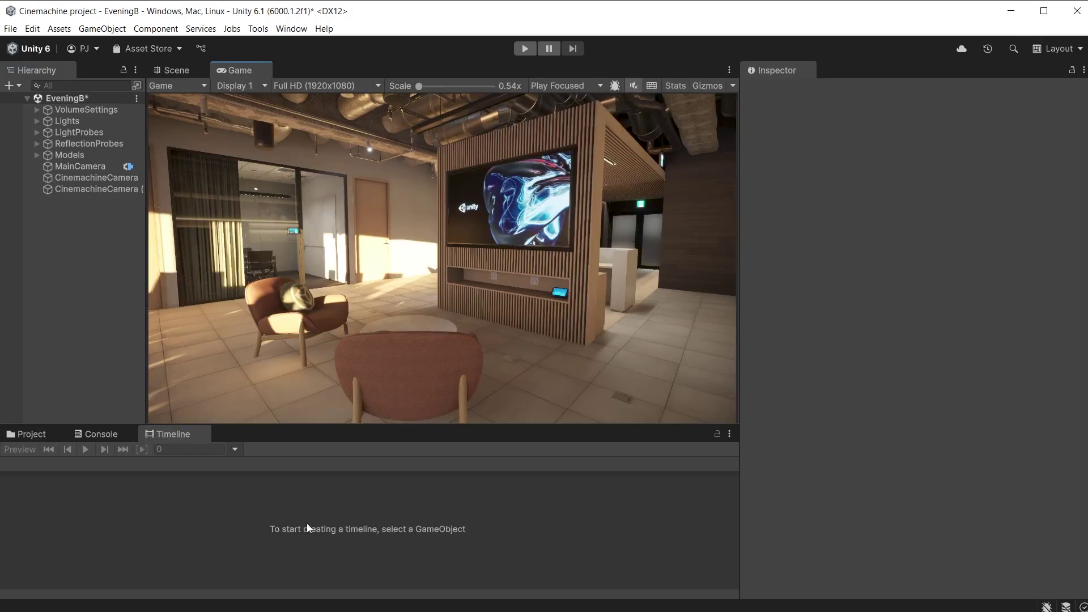
# Create an empty object named Timeline1 with a director and Timeline1Timeline asset saved in Scenes.
pyautogui.click(102, 28)
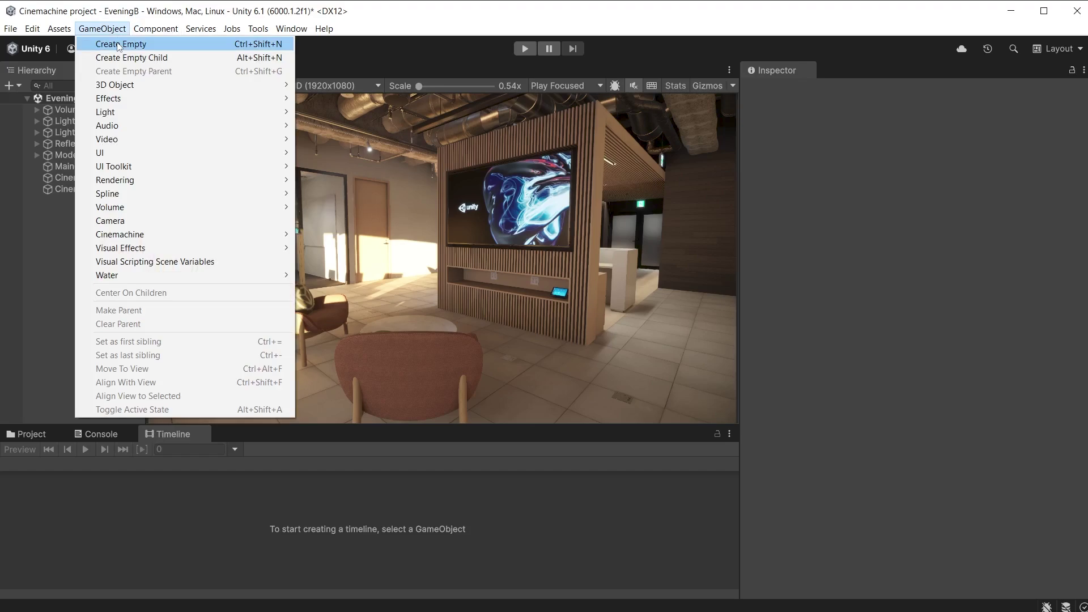
pyautogui.click(108, 44)
pyautogui.click(866, 91)
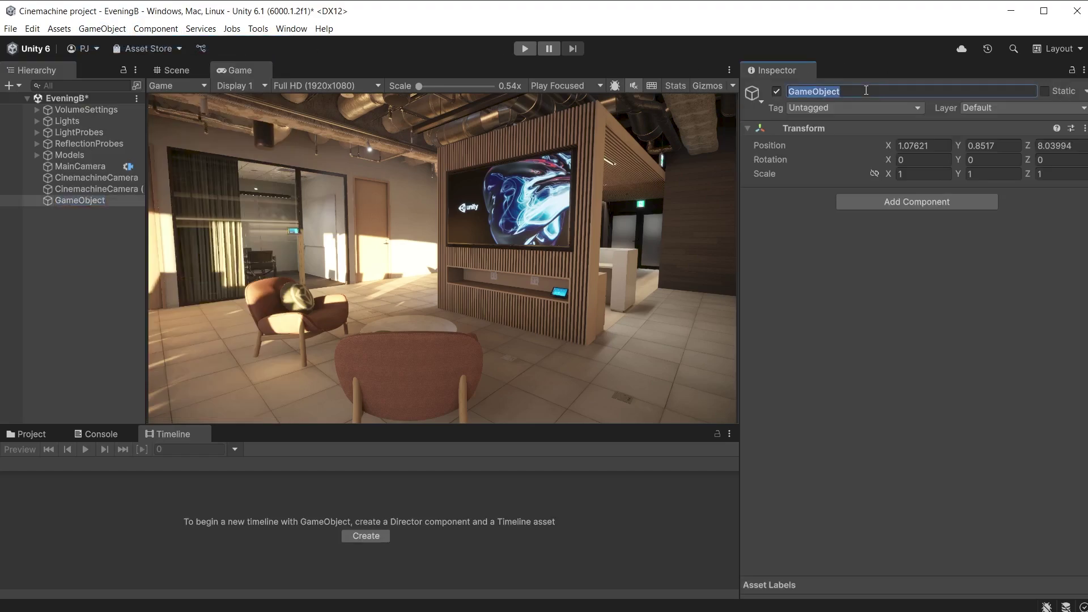
pyautogui.write('Timeline1')
pyautogui.press('Return')
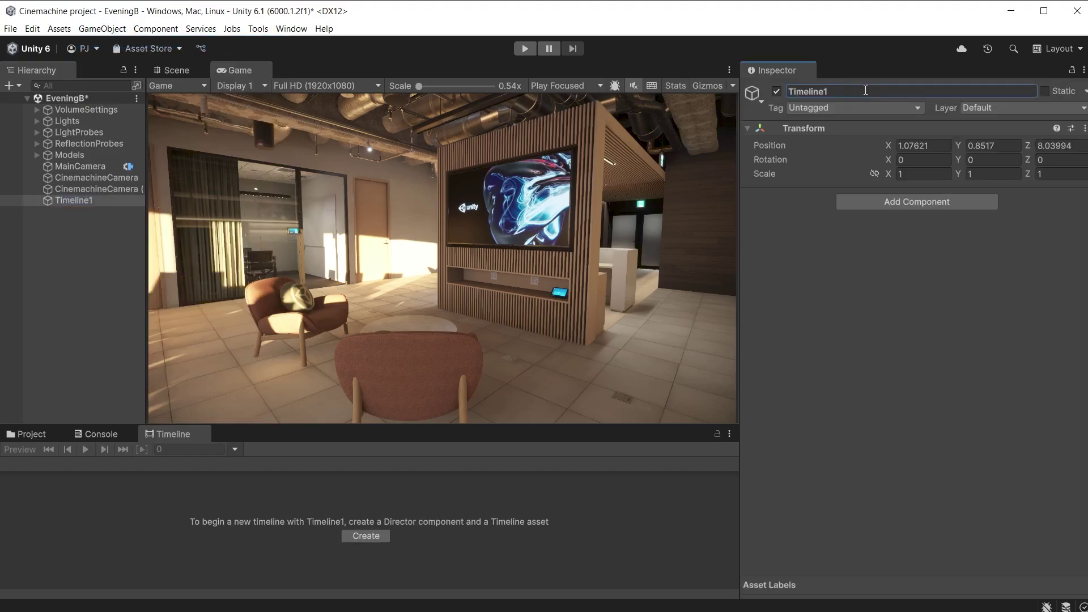
pyautogui.click(374, 535)
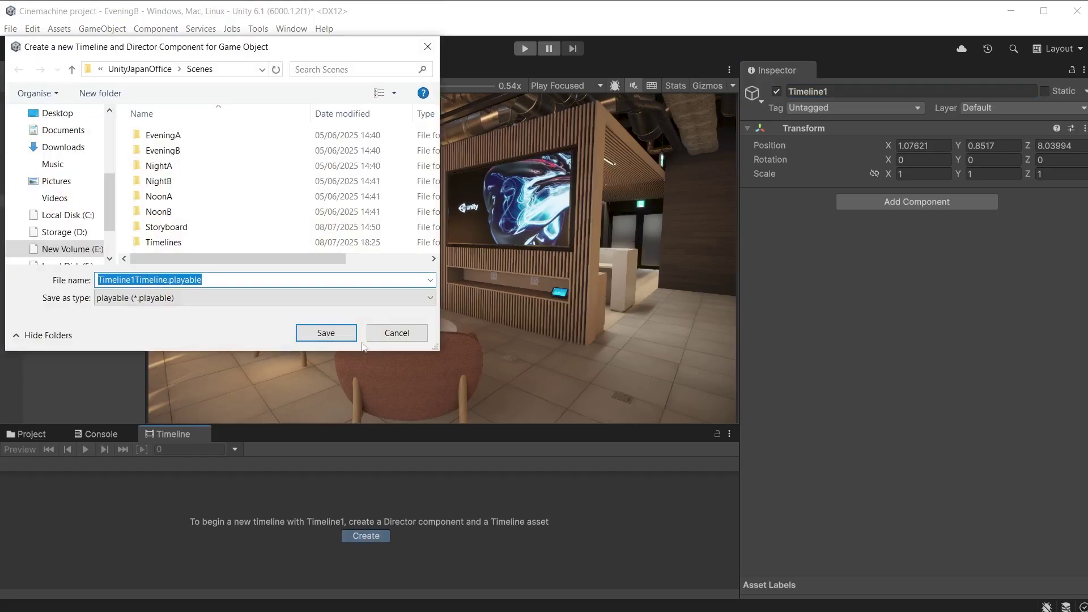
pyautogui.click(328, 333)
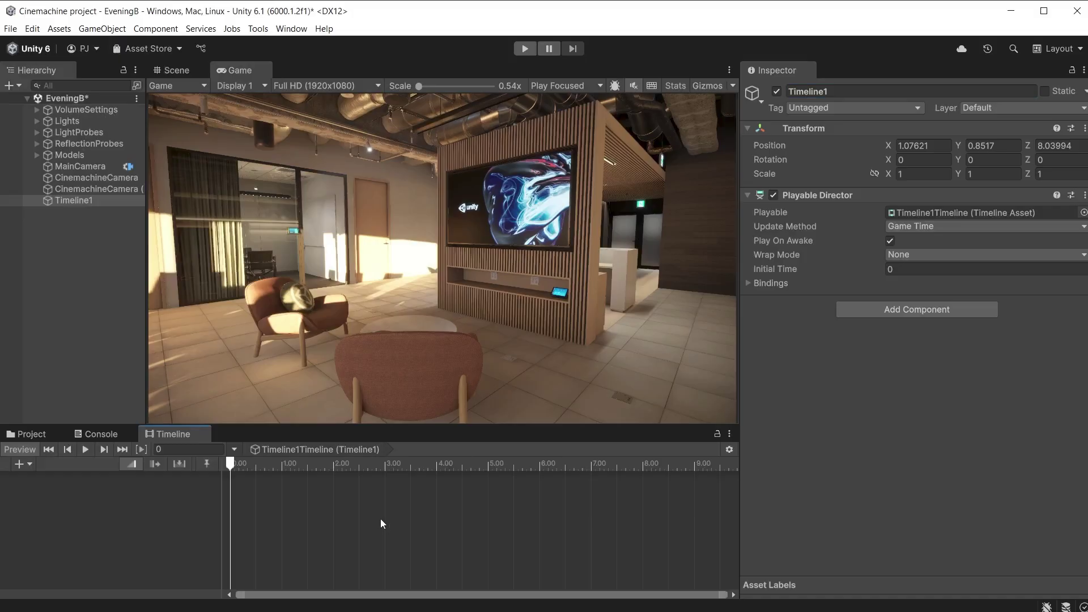
# Add a Cinemachine Track to the timeline bound to MainCamera.
pyautogui.moveTo(226, 427); pyautogui.dragTo(227, 352)
pyautogui.click(26, 391)
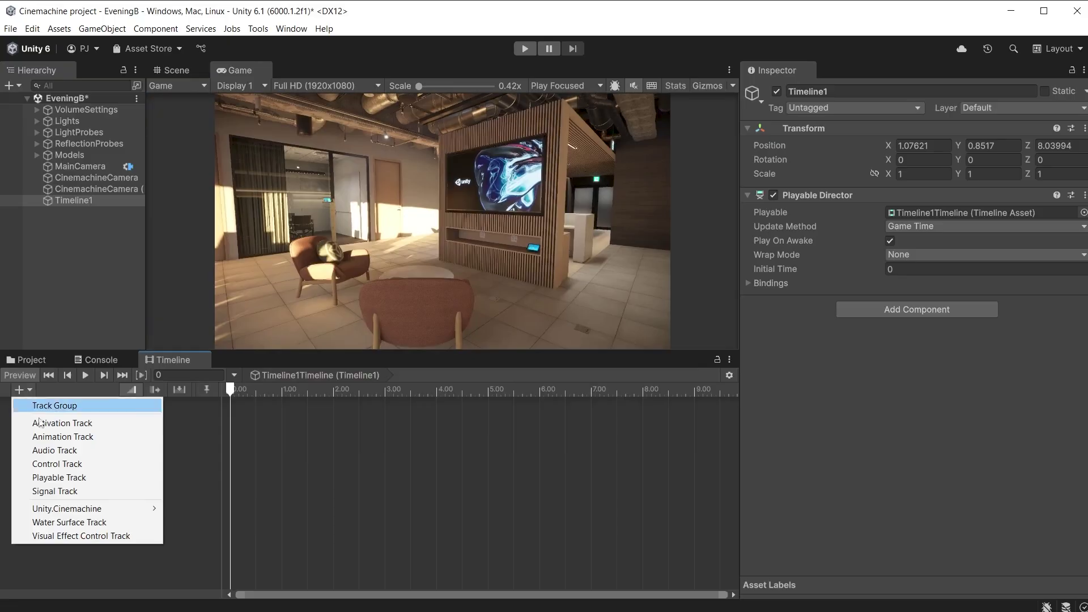
pyautogui.moveTo(85, 509)
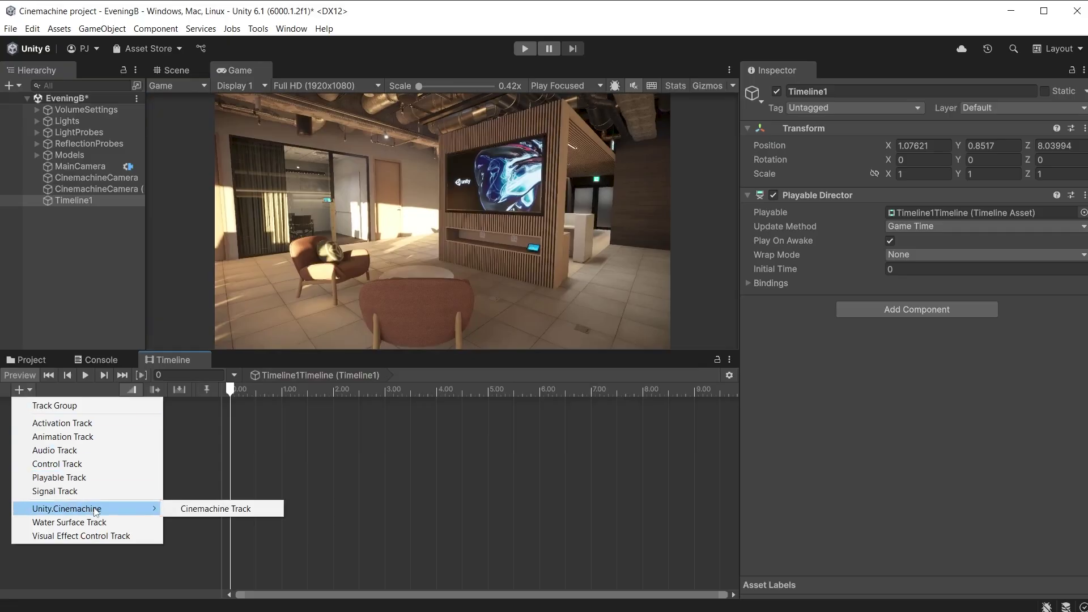
pyautogui.click(242, 509)
pyautogui.moveTo(72, 168); pyautogui.dragTo(89, 487)
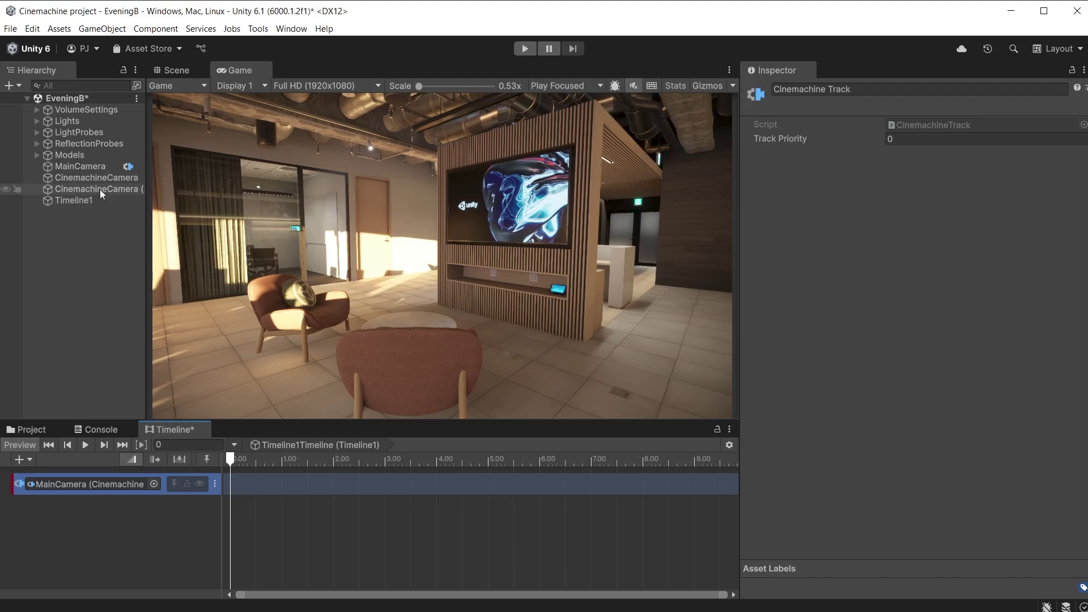
# Place CinemachineCamera as a shot at 0–5 s and CinemachineCamera (1) right after it.
pyautogui.moveTo(93, 176); pyautogui.dragTo(258, 483)
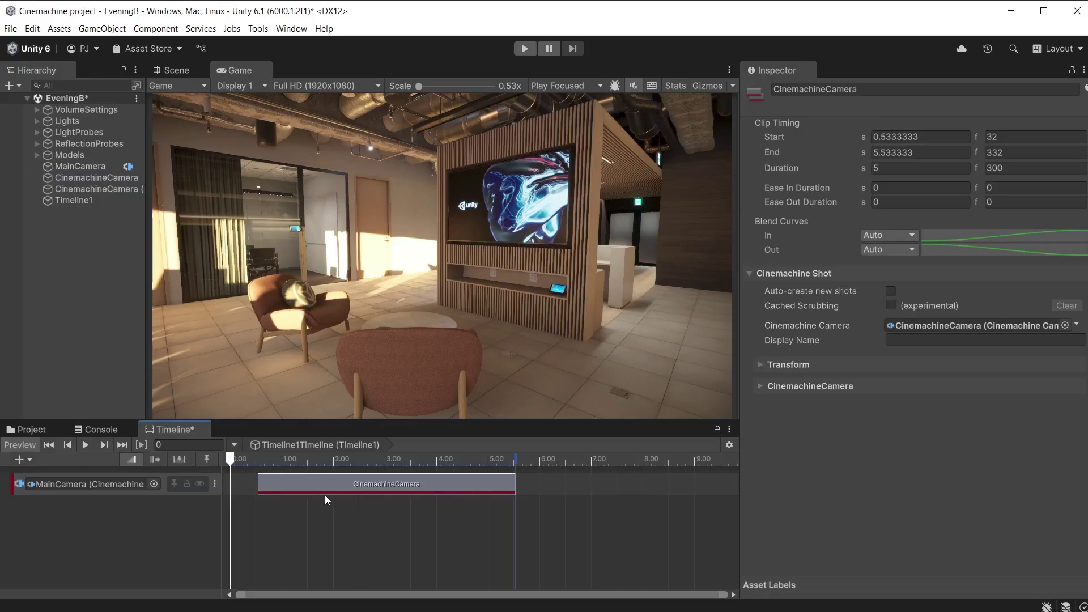
pyautogui.moveTo(314, 486); pyautogui.dragTo(239, 475)
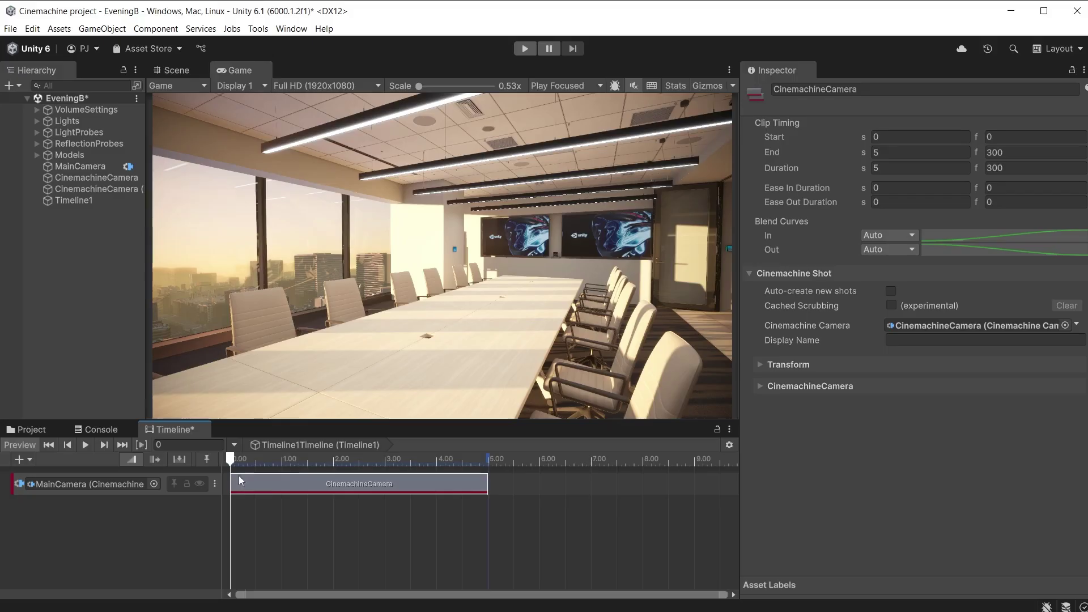
pyautogui.moveTo(95, 189); pyautogui.dragTo(511, 485)
# Overlap CinemachineCamera (1) onto the first shot for a 0.45 s blend, running 4.55–9.55 s, and preview it.
pyautogui.hscroll(-3, 316, 521)
pyautogui.moveTo(425, 460)
pyautogui.mouseDown()
pyautogui.moveTo(570, 469)
pyautogui.moveTo(428, 477)
pyautogui.mouseUp()
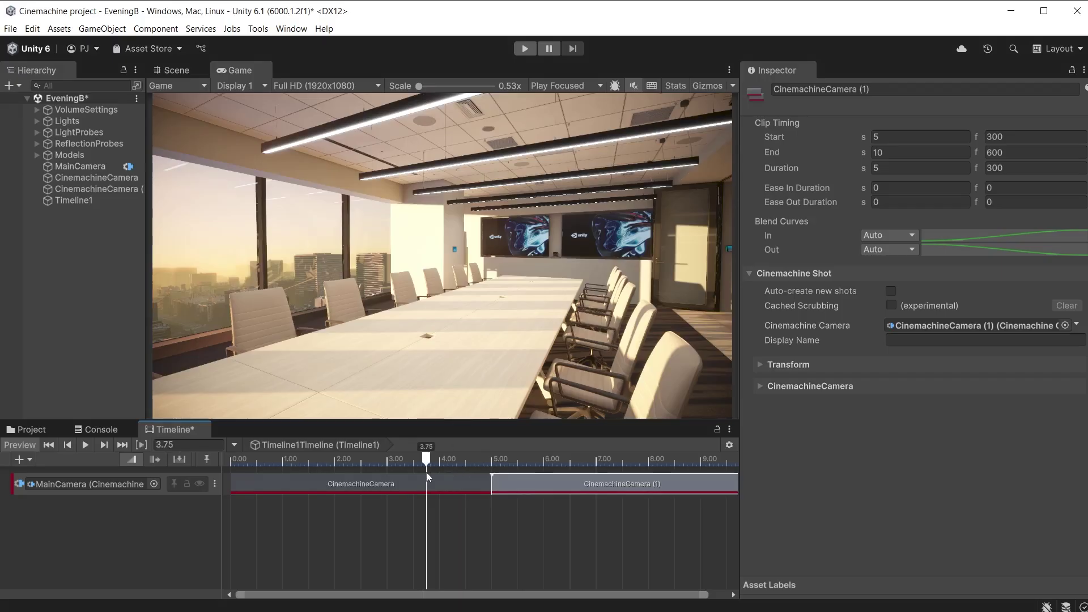
pyautogui.moveTo(619, 484); pyautogui.dragTo(572, 484)
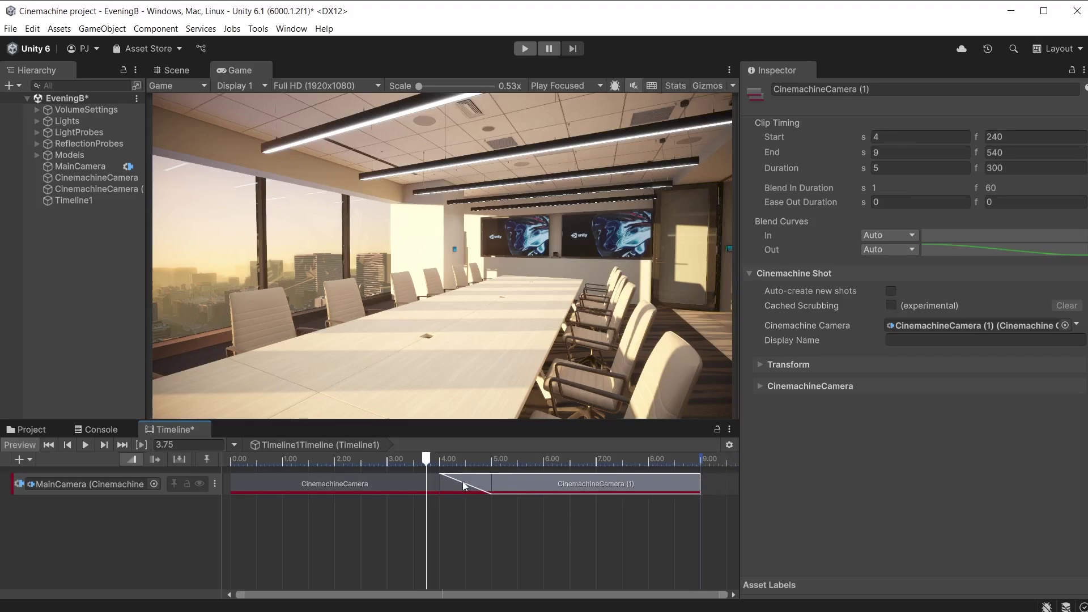
pyautogui.moveTo(425, 466)
pyautogui.mouseDown()
pyautogui.moveTo(520, 466)
pyautogui.moveTo(424, 473)
pyautogui.mouseUp()
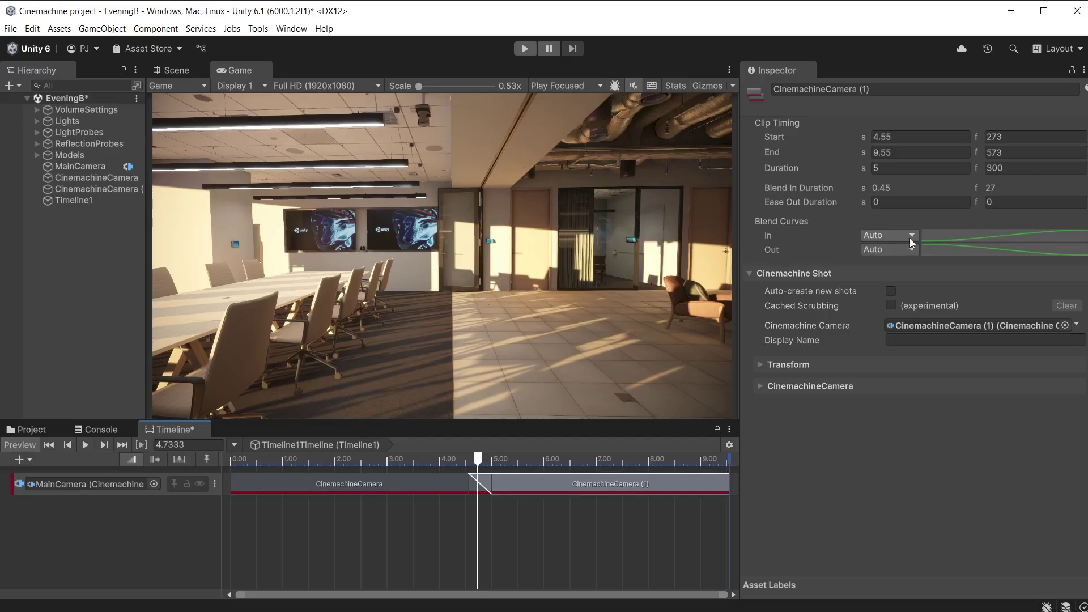
# Set the second shot's blend-in curve to Manual with the EaseOut preset.
pyautogui.click(903, 233)
pyautogui.click(918, 261)
pyautogui.click(961, 233)
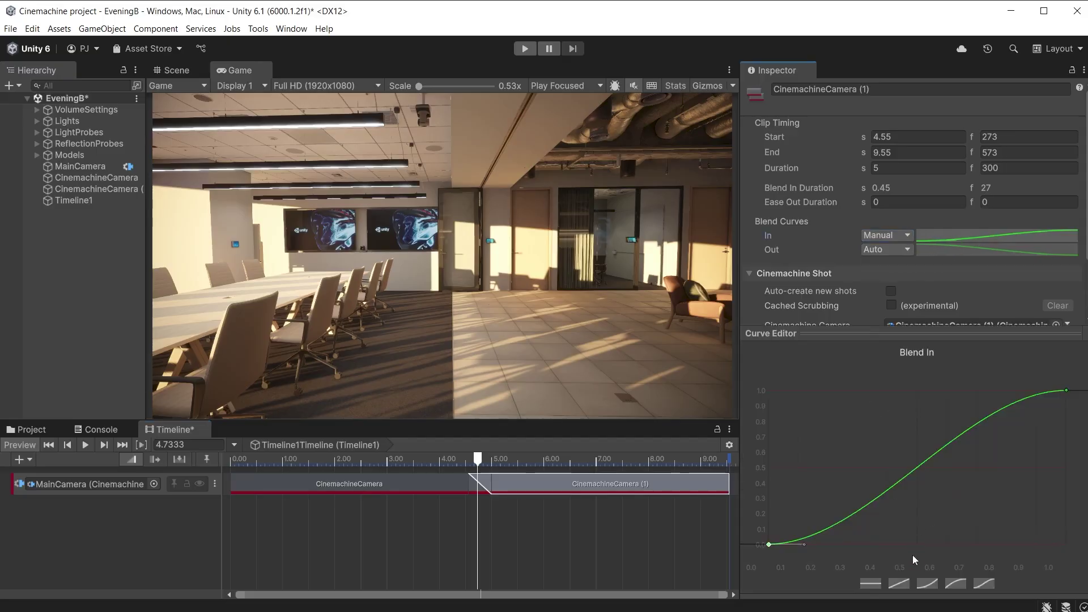
pyautogui.click(961, 587)
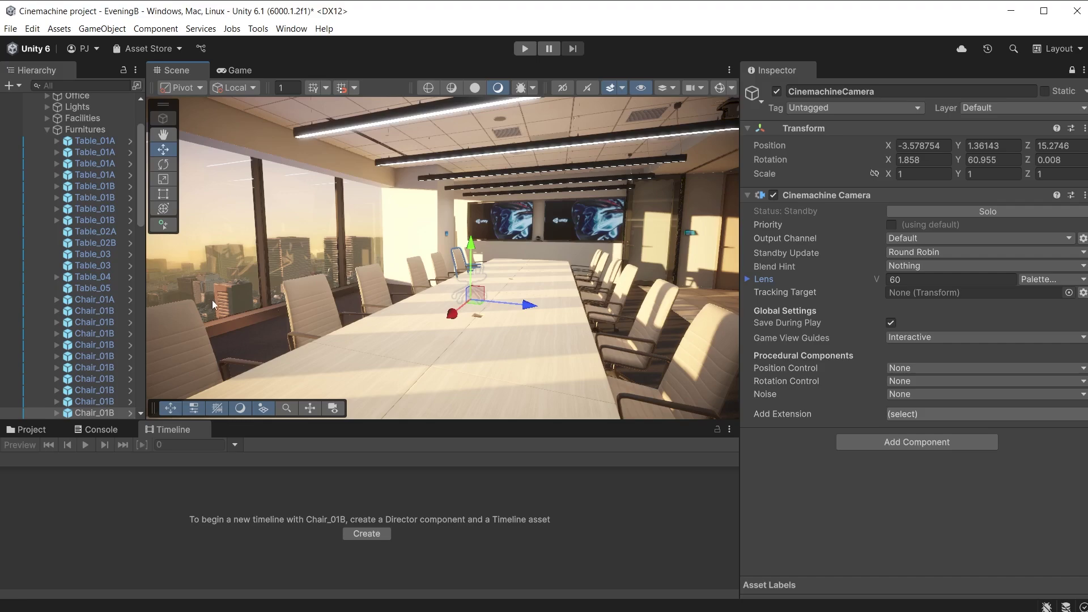
# Make a camera track the chair Chair_01B, aiming with a Rotation Composer.
pyautogui.moveTo(328, 403); pyautogui.dragTo(978, 294)
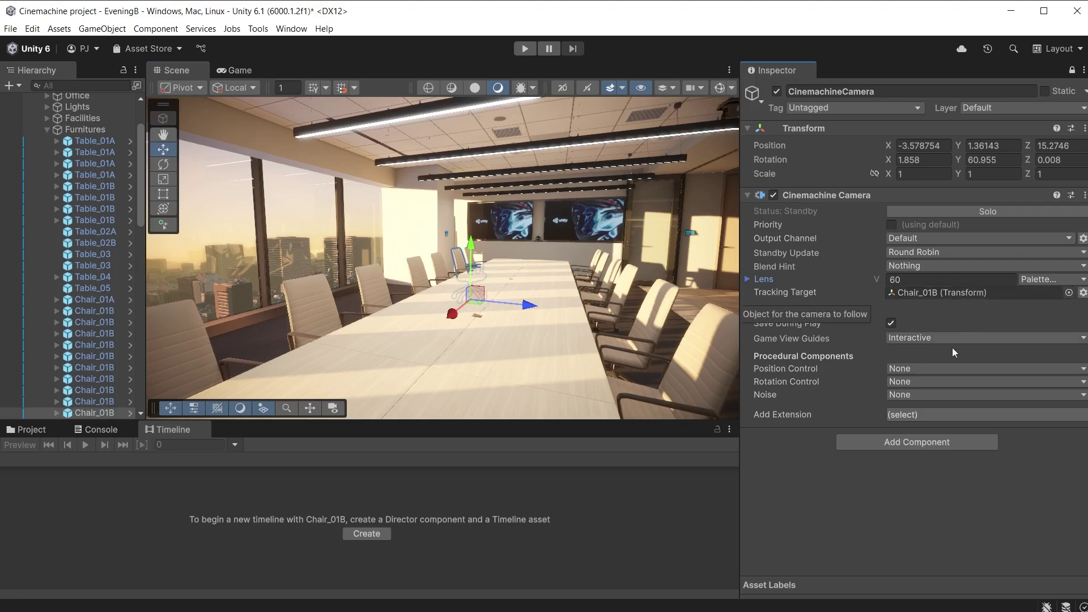
pyautogui.click(917, 382)
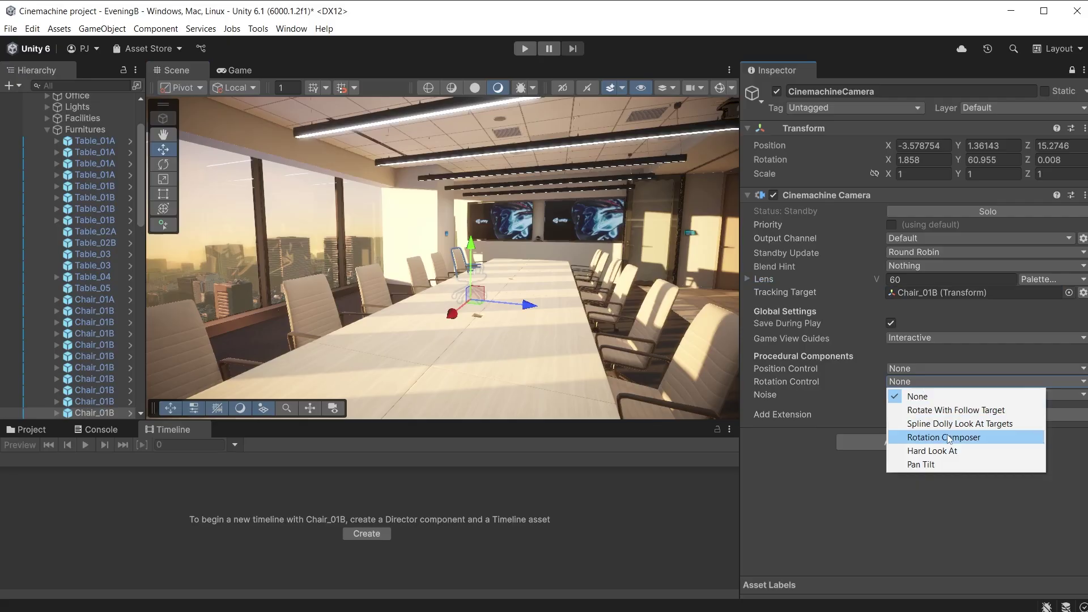
pyautogui.click(948, 436)
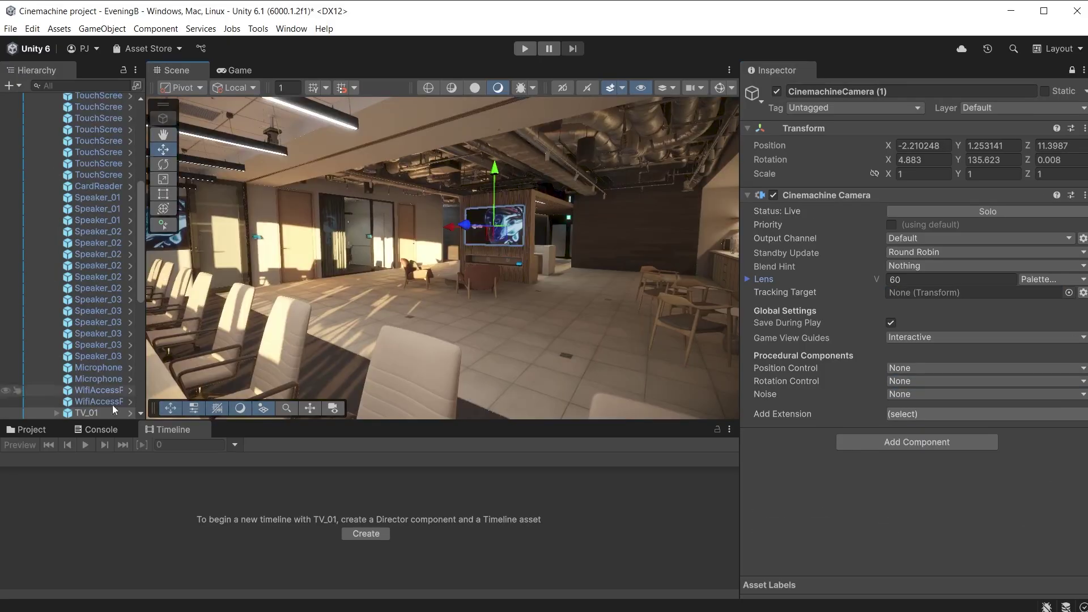
# Make another camera track the TV_01 screen with a Rotation Composer and preview that shot.
pyautogui.moveTo(113, 412); pyautogui.dragTo(939, 299)
pyautogui.click(937, 382)
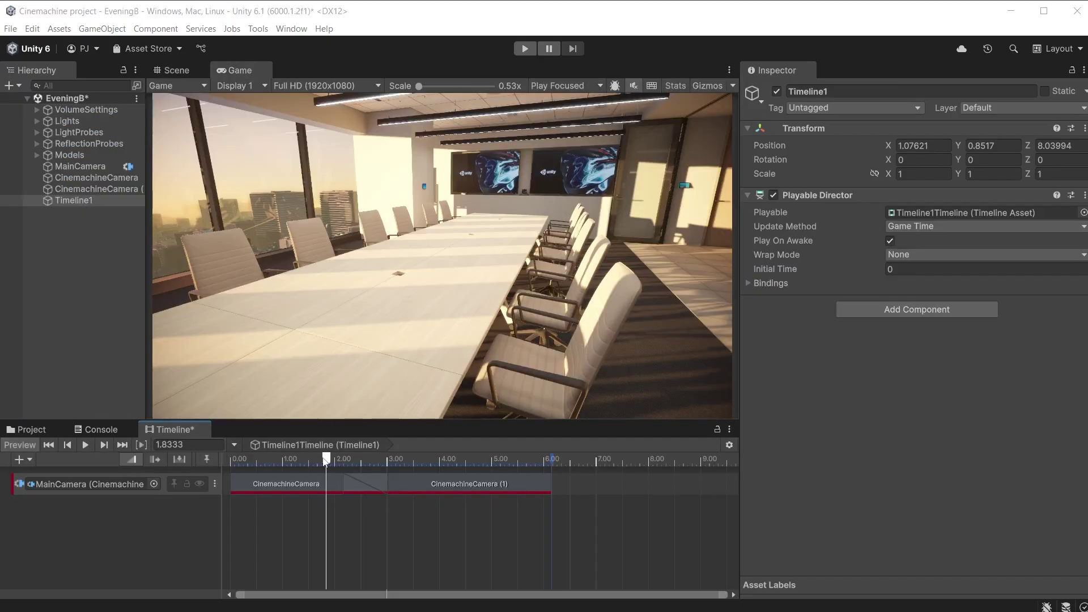
pyautogui.click(335, 460)
pyautogui.moveTo(336, 461); pyautogui.dragTo(311, 472)
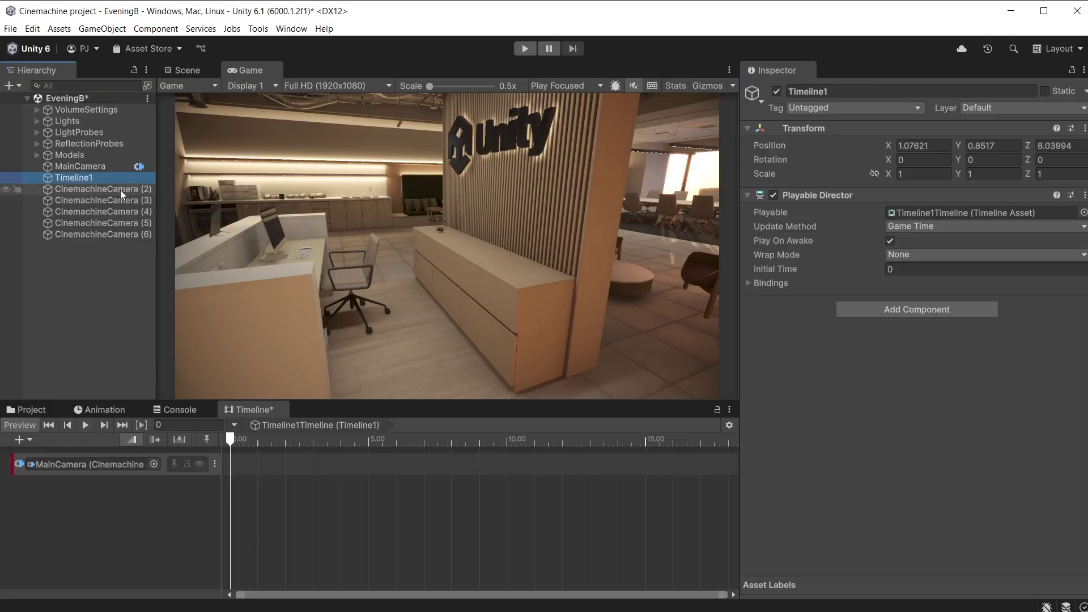
# Add CinemachineCamera (2) as the first shot with a 4-second duration.
pyautogui.moveTo(120, 189); pyautogui.dragTo(324, 468)
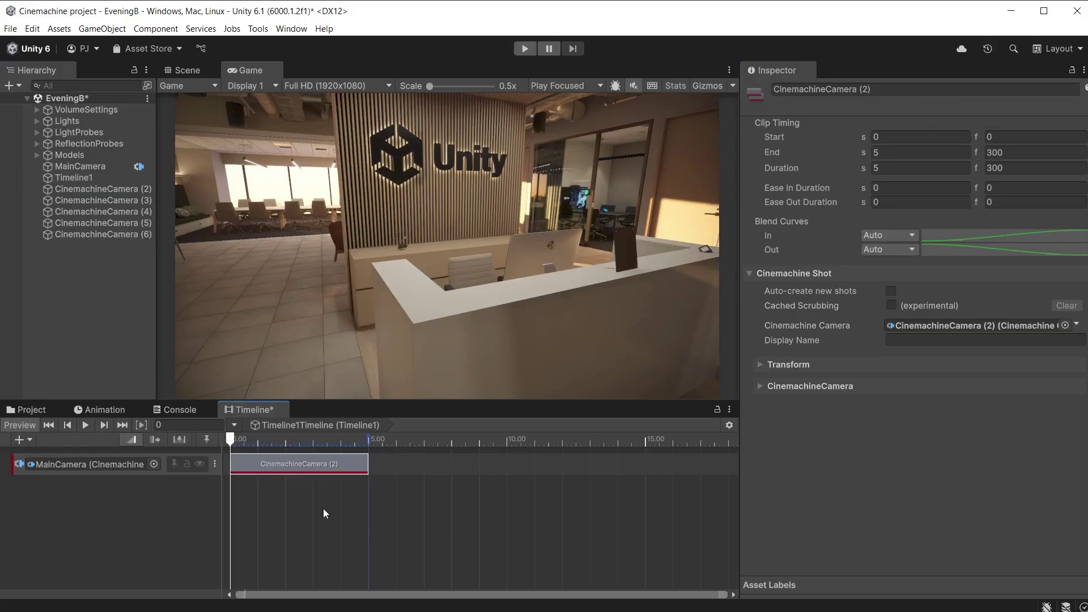
pyautogui.moveTo(305, 474); pyautogui.dragTo(442, 502)
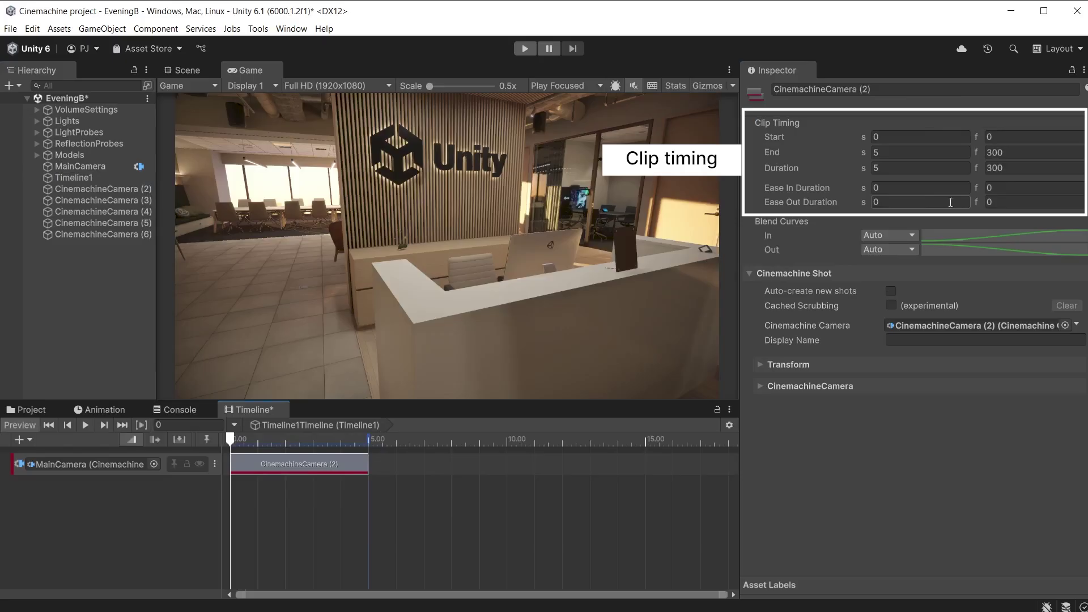
pyautogui.click(896, 168)
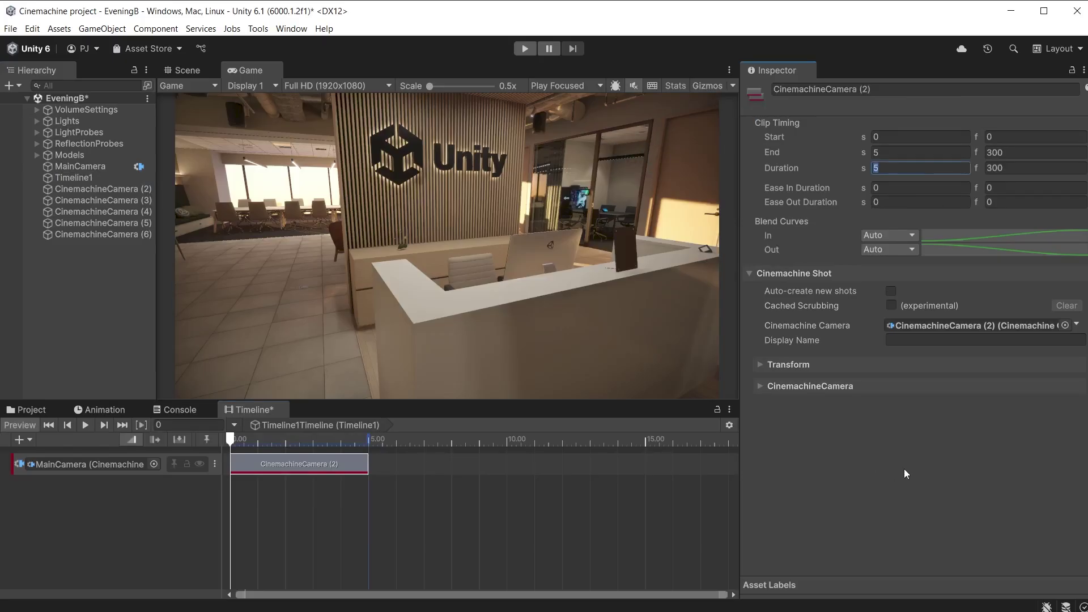
pyautogui.write('4')
pyautogui.press('Return')
# Add CinemachineCamera (3) as a 4-second shot starting at 2.5 s, then play to preview the blends.
pyautogui.moveTo(83, 201); pyautogui.dragTo(379, 468)
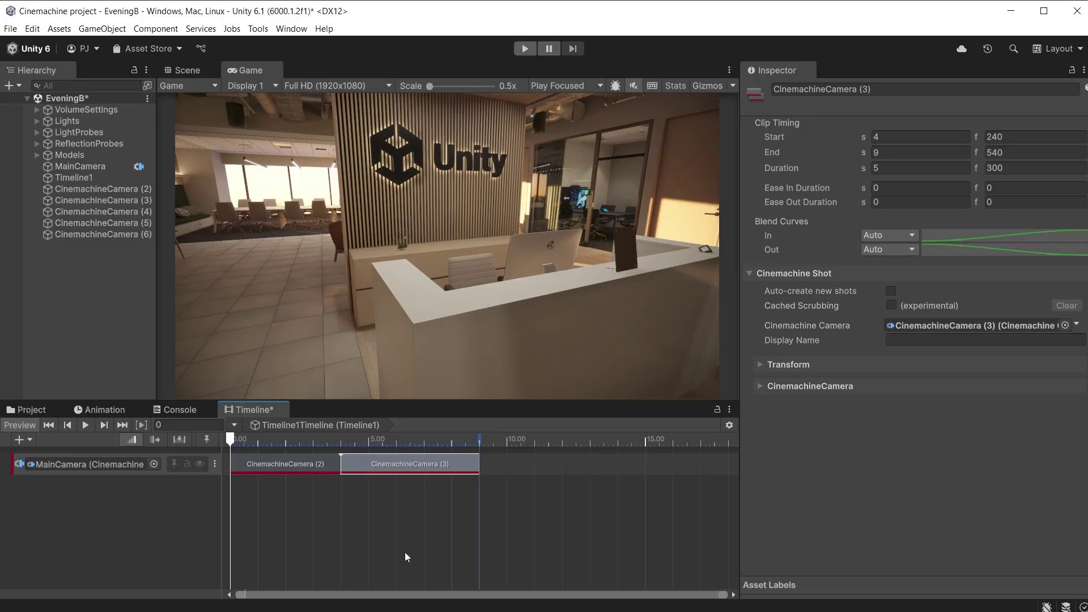
pyautogui.click(910, 168)
pyautogui.write('4')
pyautogui.press('Return')
pyautogui.click(934, 137)
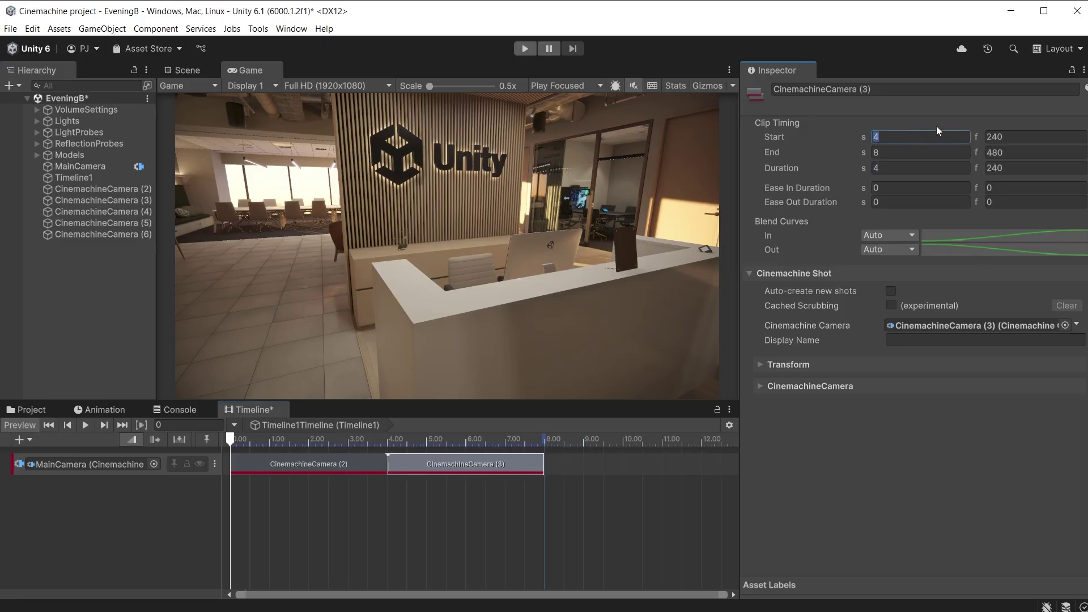
pyautogui.write('2.5')
pyautogui.press('Return')
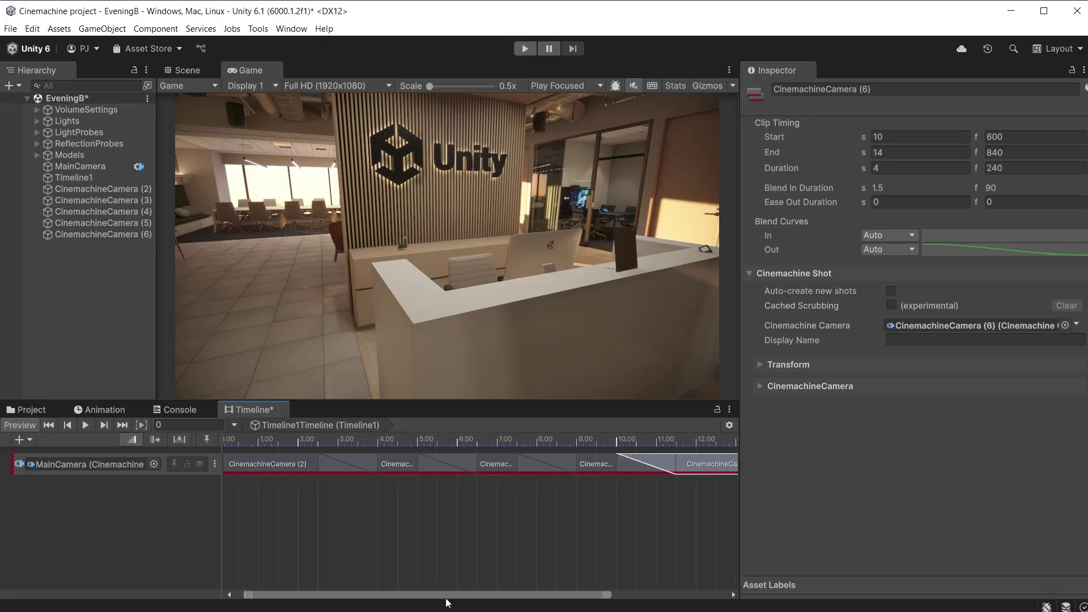
pyautogui.moveTo(447, 596); pyautogui.dragTo(422, 601)
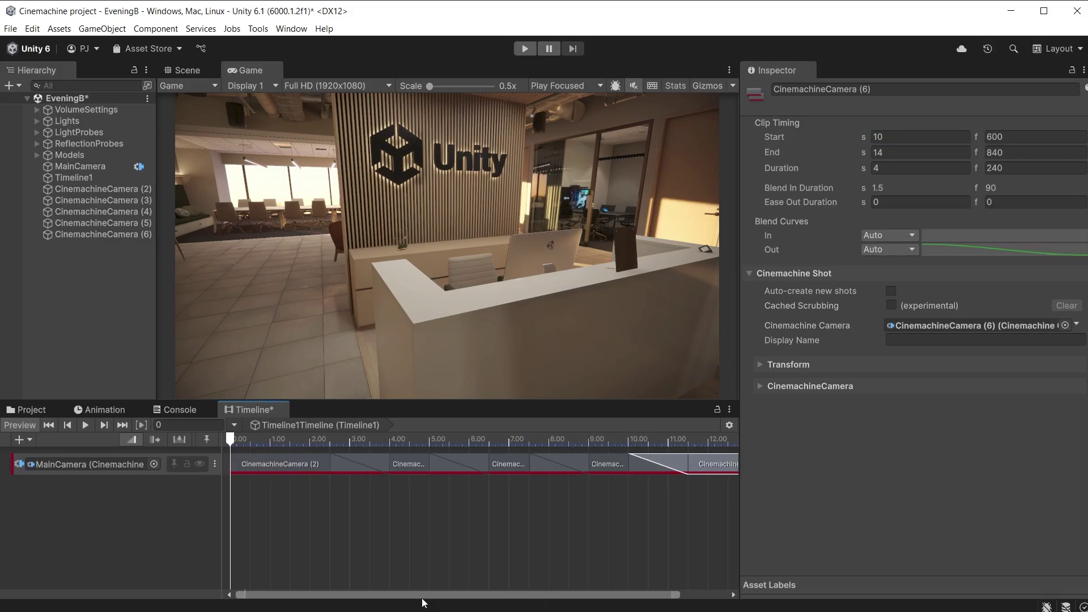
pyautogui.hotkey('ctrl', 'p')
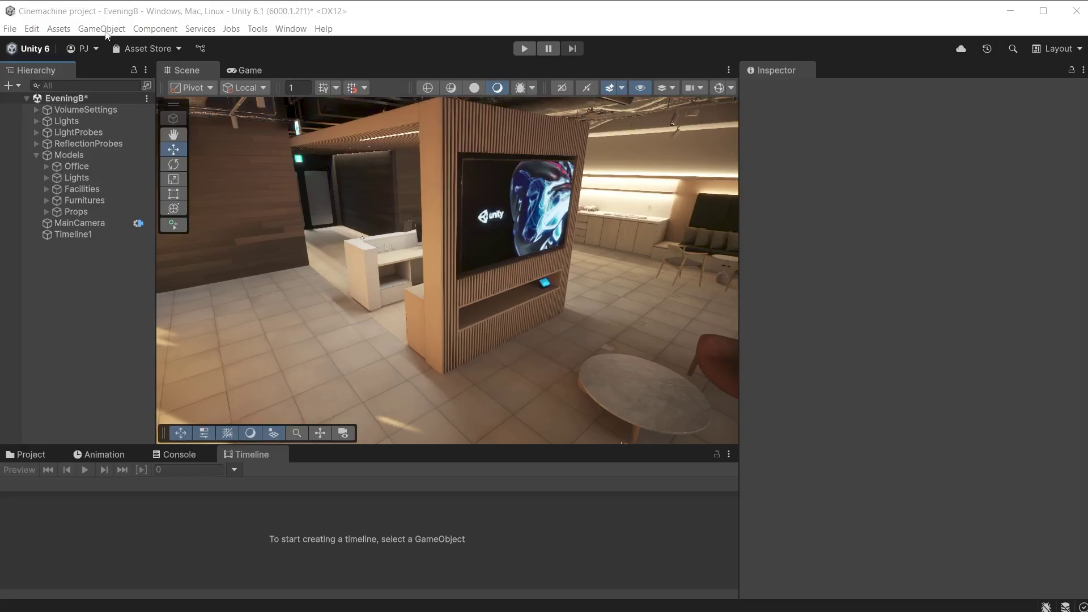
# Create a Dolly Camera with Spline in the scene.
pyautogui.click(101, 28)
pyautogui.moveTo(211, 238)
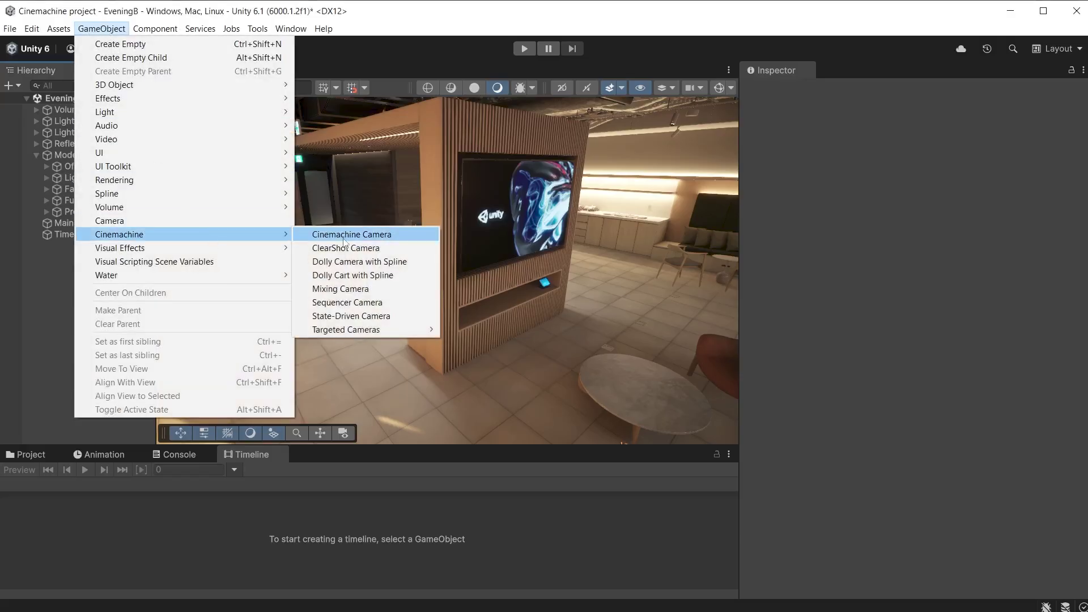
pyautogui.click(397, 263)
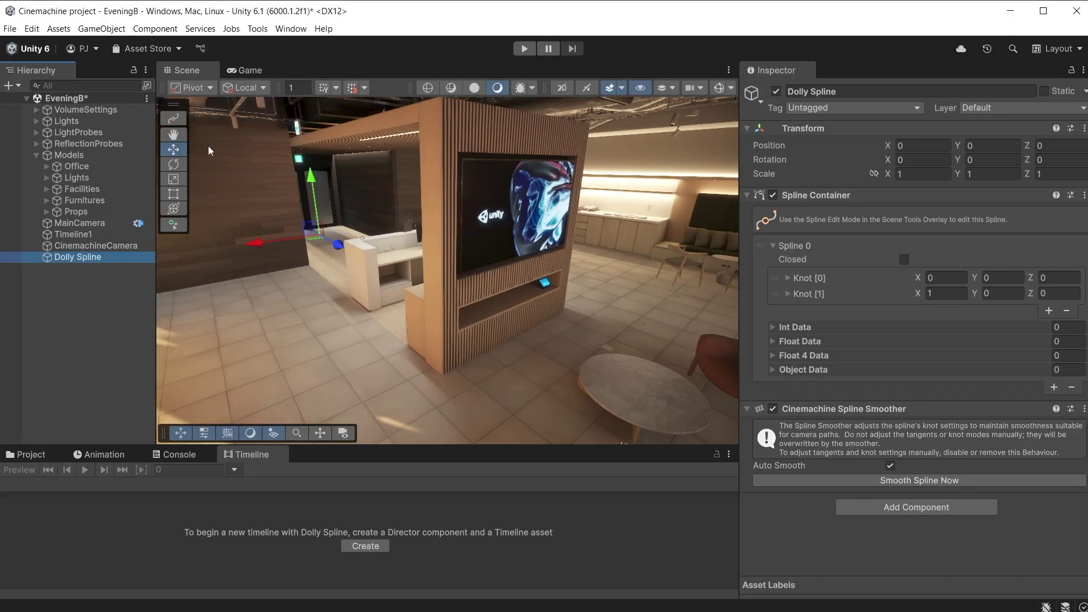
# In spline edit mode, drag the end knot forward to Z 19.69 into the conference room.
pyautogui.click(173, 118)
pyautogui.click(281, 238)
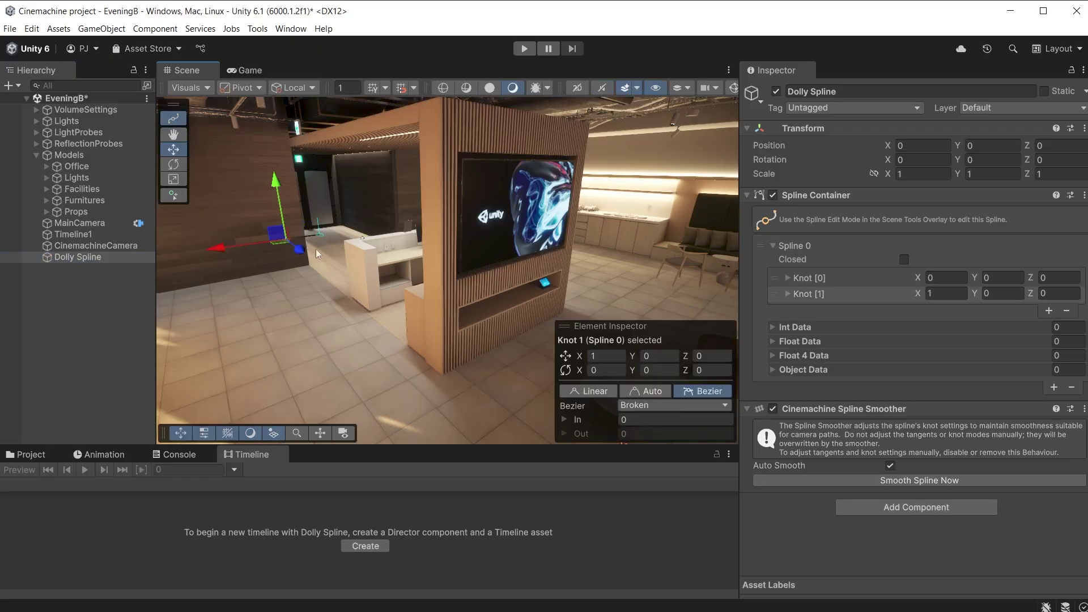
pyautogui.moveTo(295, 253); pyautogui.dragTo(514, 215)
# Insert two new knots into the Dolly Spline, one near the start and one midway.
pyautogui.press('f')
pyautogui.click(174, 195)
pyautogui.click(425, 256)
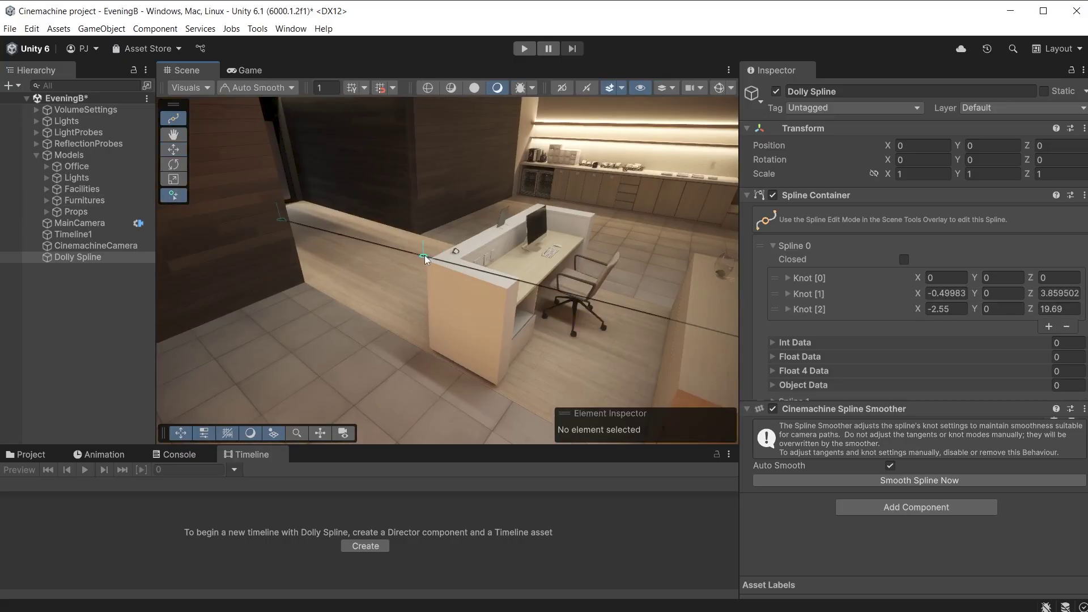
pyautogui.press('Escape')
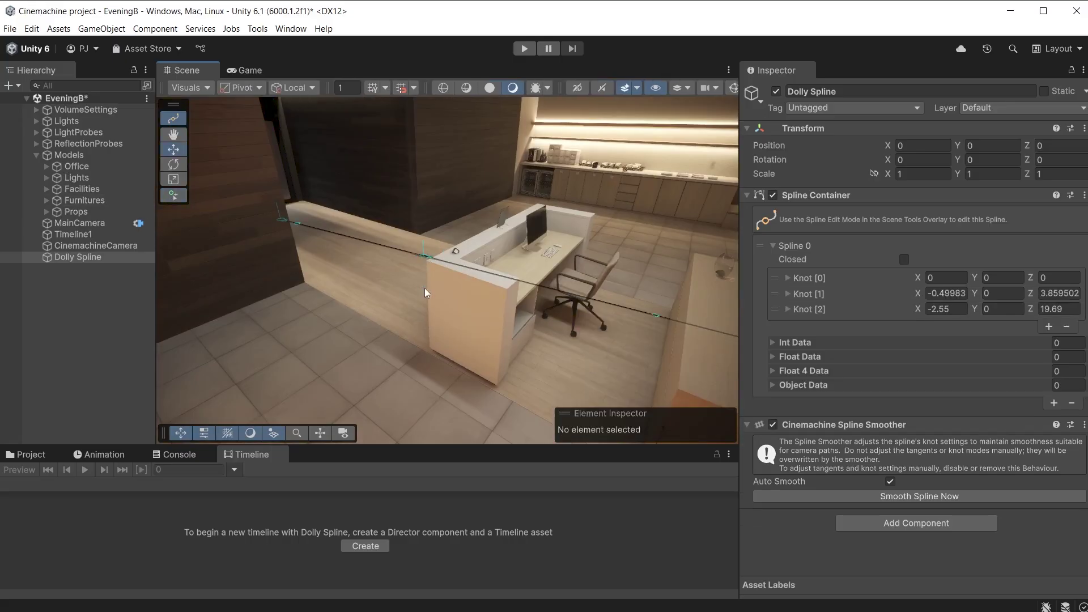
pyautogui.click(174, 195)
pyautogui.press('f')
pyautogui.click(570, 262)
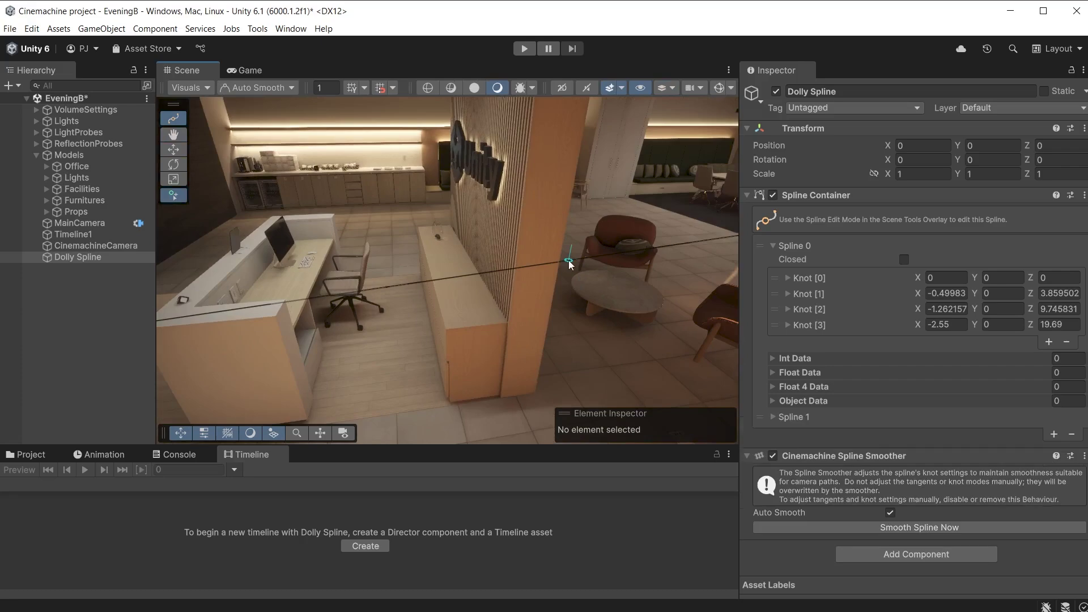
pyautogui.press('Escape')
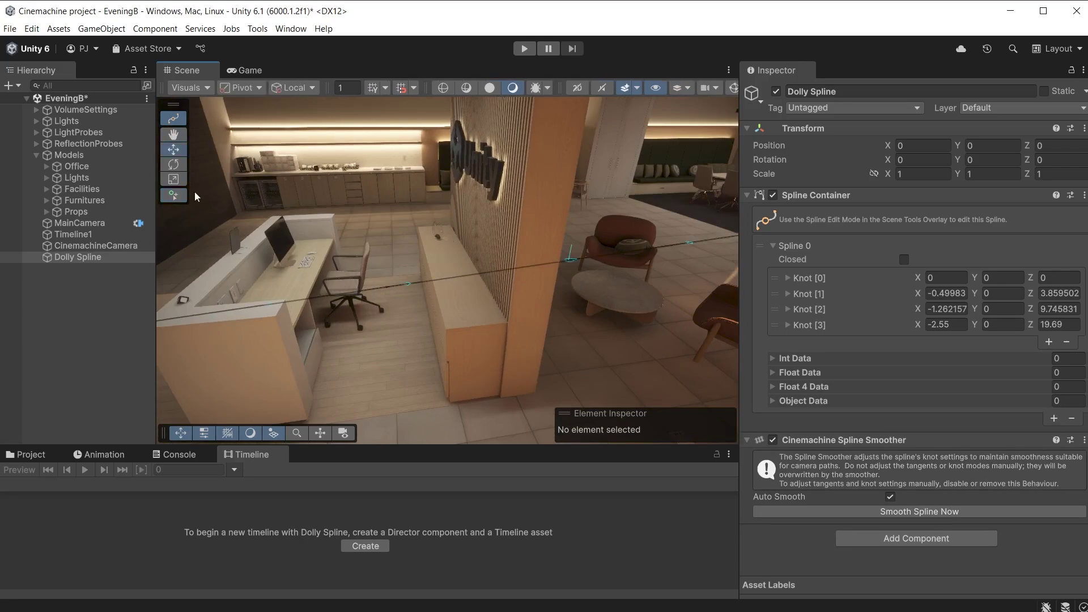
# Push the middle knot sideways along X to curve the spline past the reception.
pyautogui.click(570, 260)
pyautogui.moveTo(600, 285); pyautogui.dragTo(710, 406)
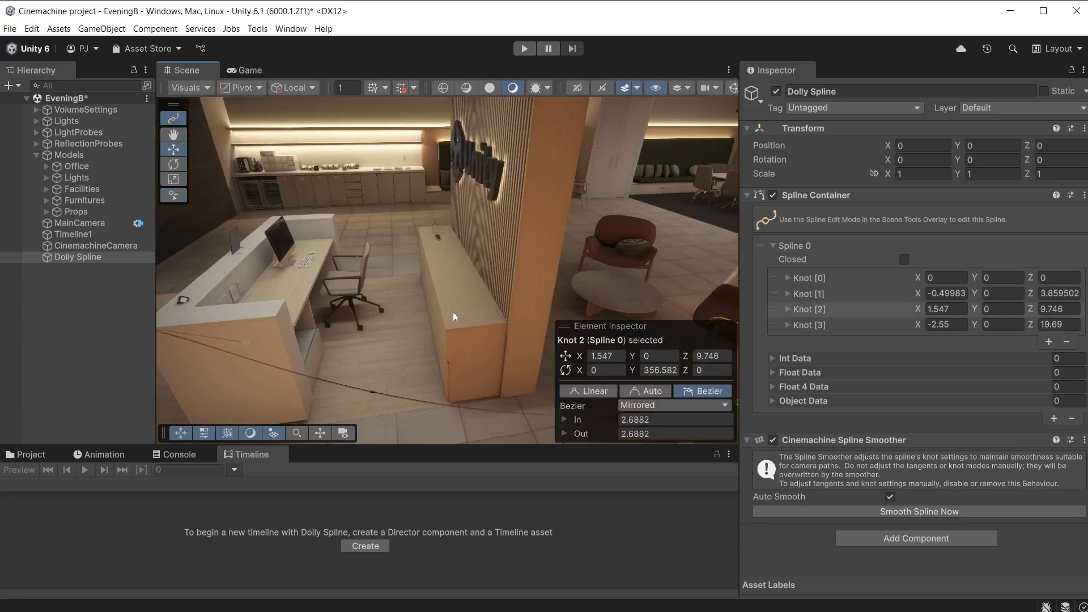
pyautogui.press('f')
pyautogui.moveTo(430, 293); pyautogui.dragTo(499, 266)
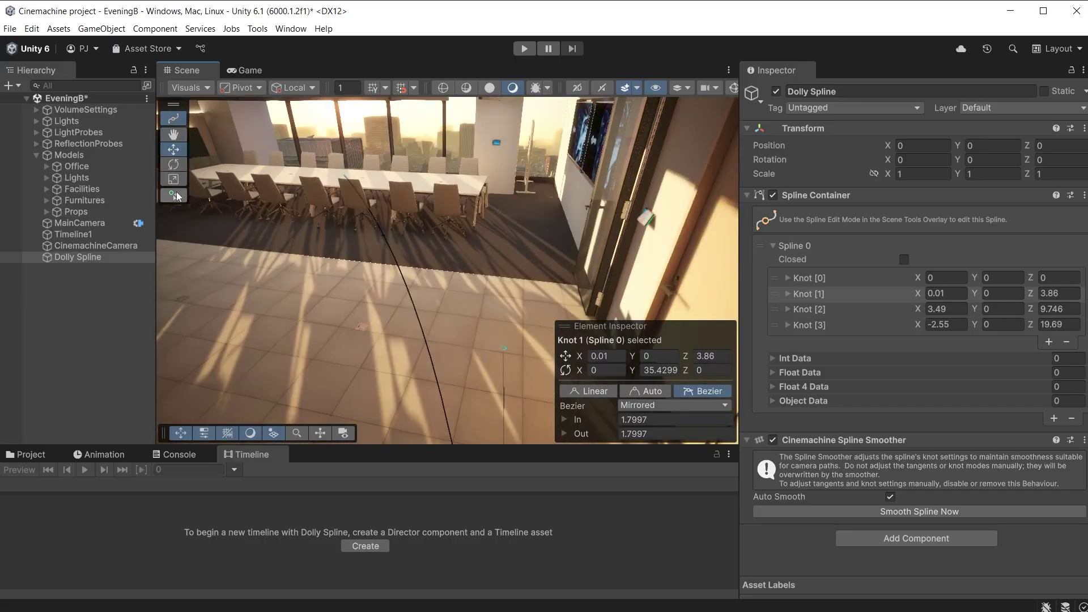
# Add a knot between the middle and end knots, shift it sideways, and raise the last two knots to about 1.1.
pyautogui.click(174, 196)
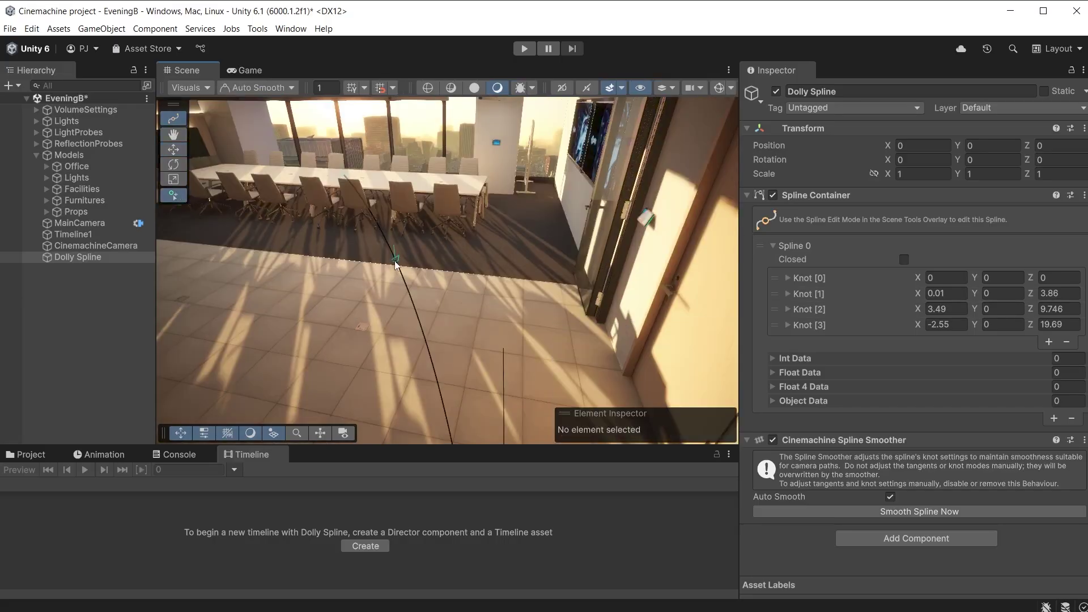
pyautogui.click(395, 262)
pyautogui.press('Escape')
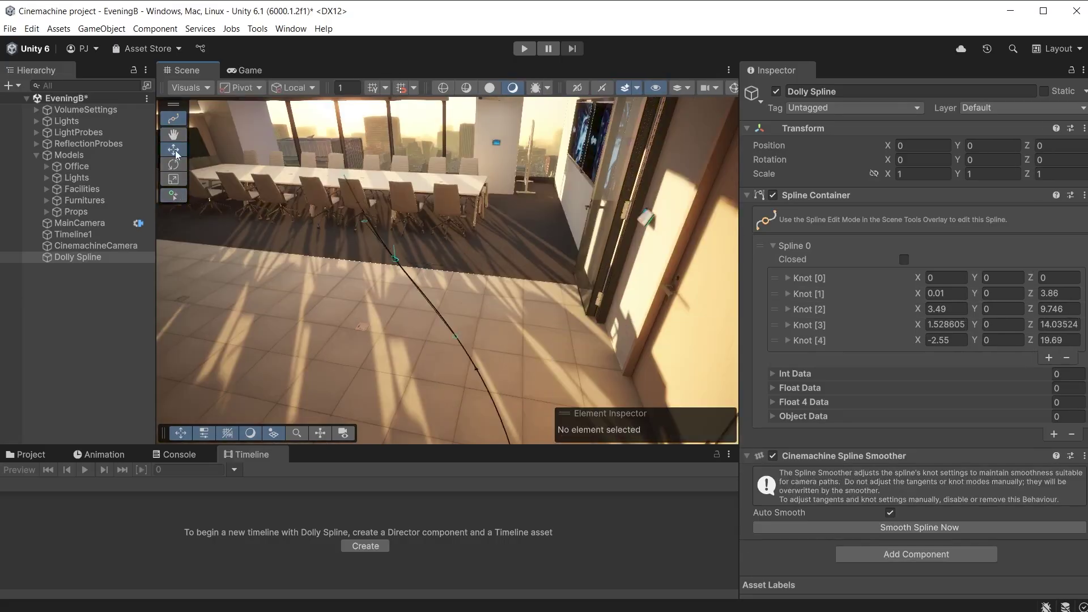
pyautogui.click(396, 258)
pyautogui.moveTo(448, 269); pyautogui.dragTo(464, 269)
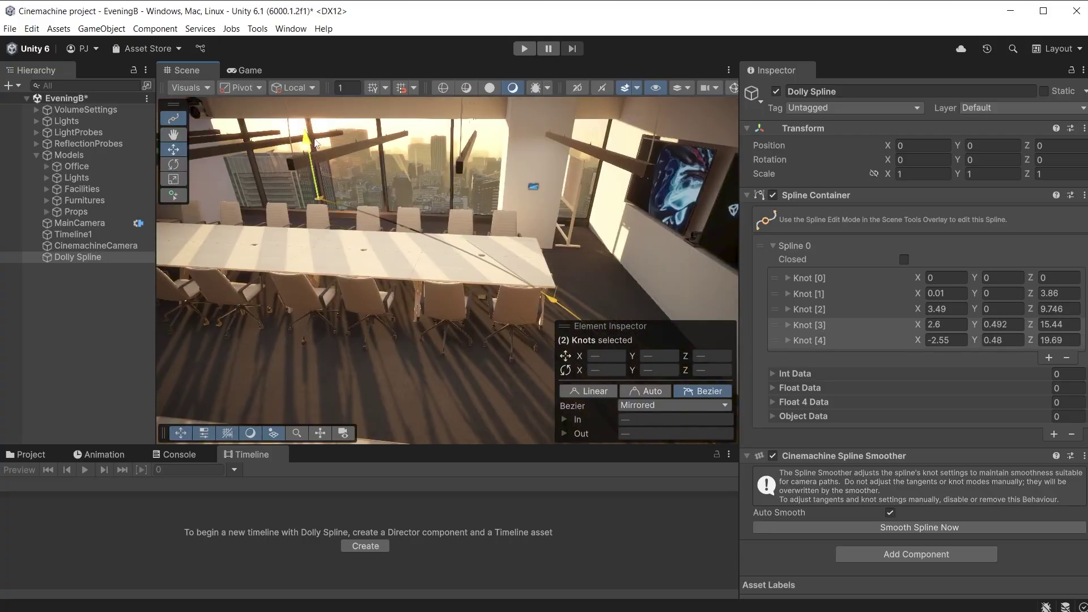
pyautogui.moveTo(316, 144); pyautogui.dragTo(317, 209)
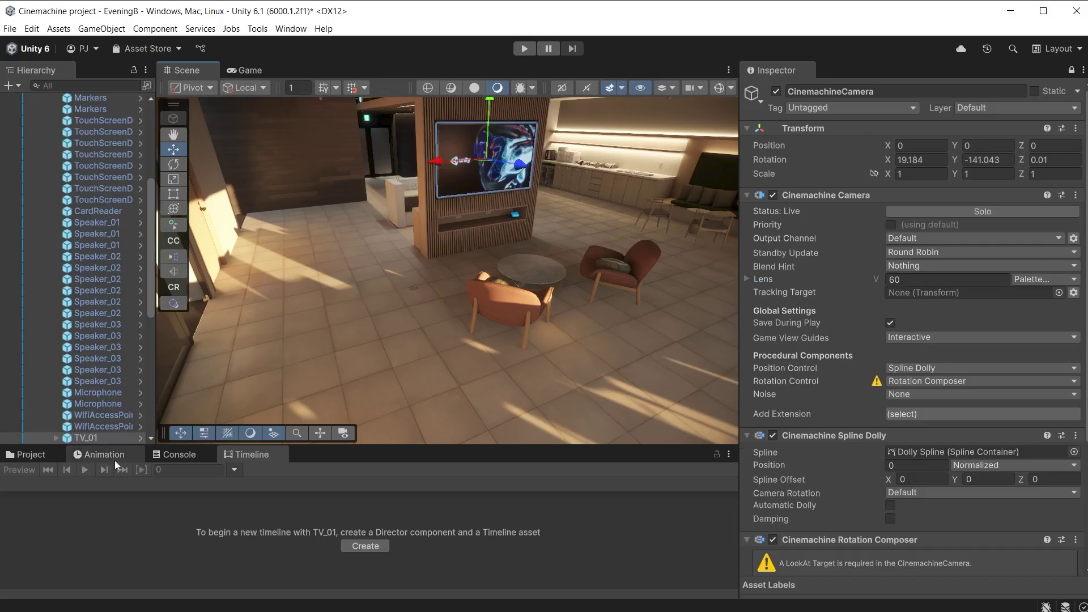
# Set TV_01 as Tracking Target, Spline Offset Y to 1.44, and add CinemachineCamera to Timeline1's Cinemachine track.
pyautogui.moveTo(85, 370); pyautogui.dragTo(964, 291)
pyautogui.moveTo(955, 480); pyautogui.dragTo(991, 482)
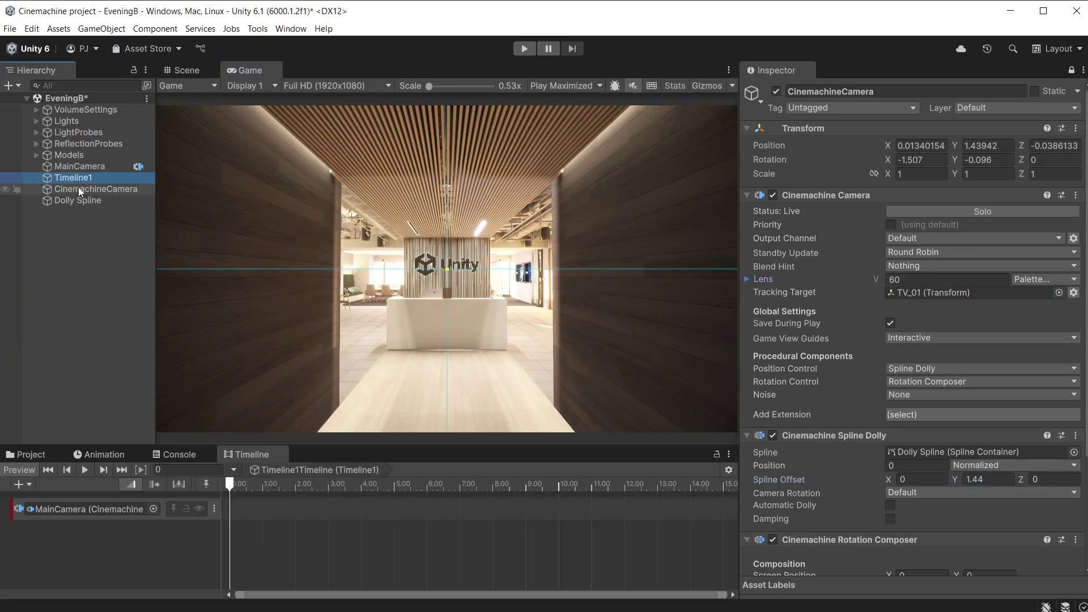
pyautogui.moveTo(96, 189); pyautogui.dragTo(236, 513)
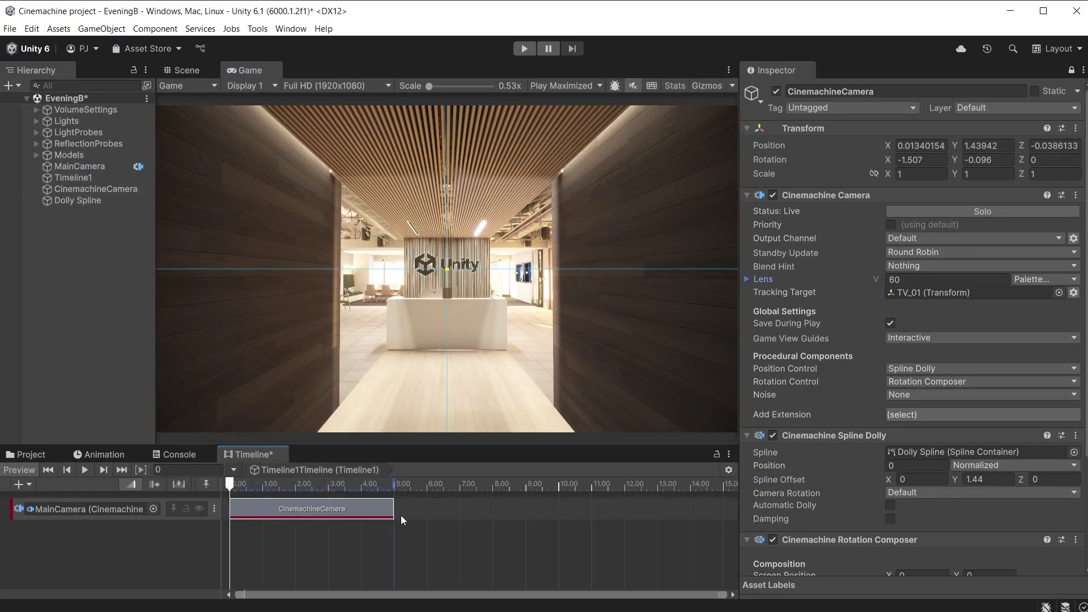
# Lengthen the dolly shot to about 8 seconds and set Camera Rotation to Follow Target.
pyautogui.moveTo(392, 509); pyautogui.dragTo(498, 509)
pyautogui.click(96, 189)
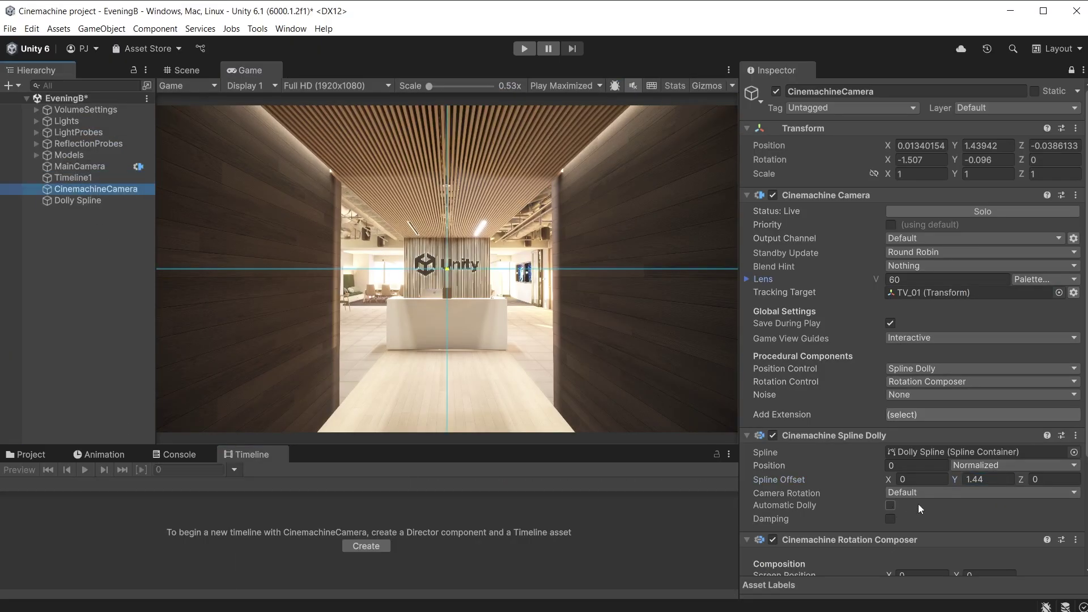
pyautogui.click(925, 493)
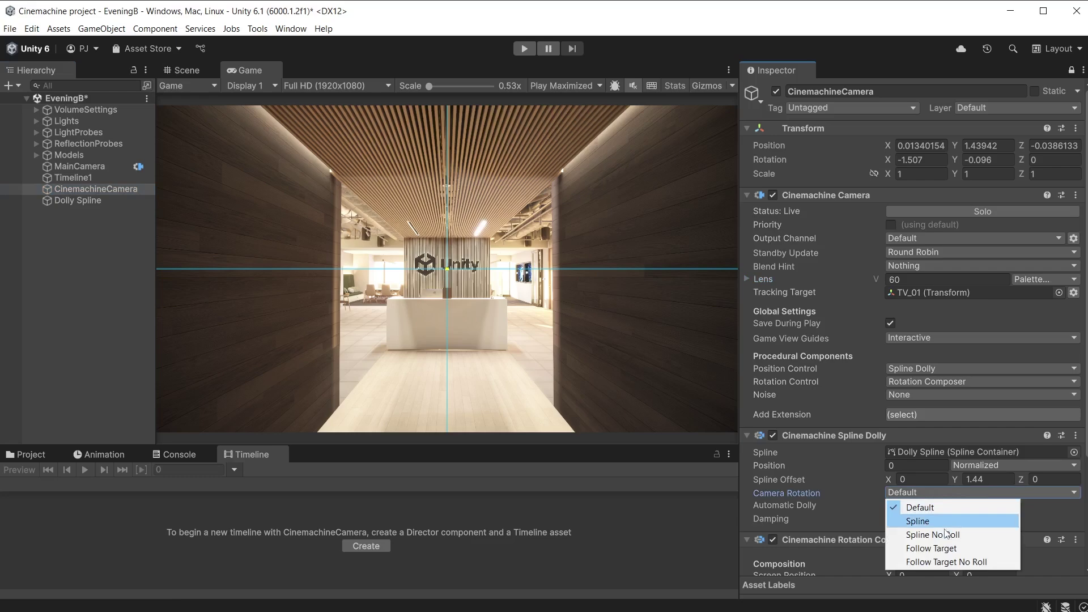
pyautogui.click(948, 549)
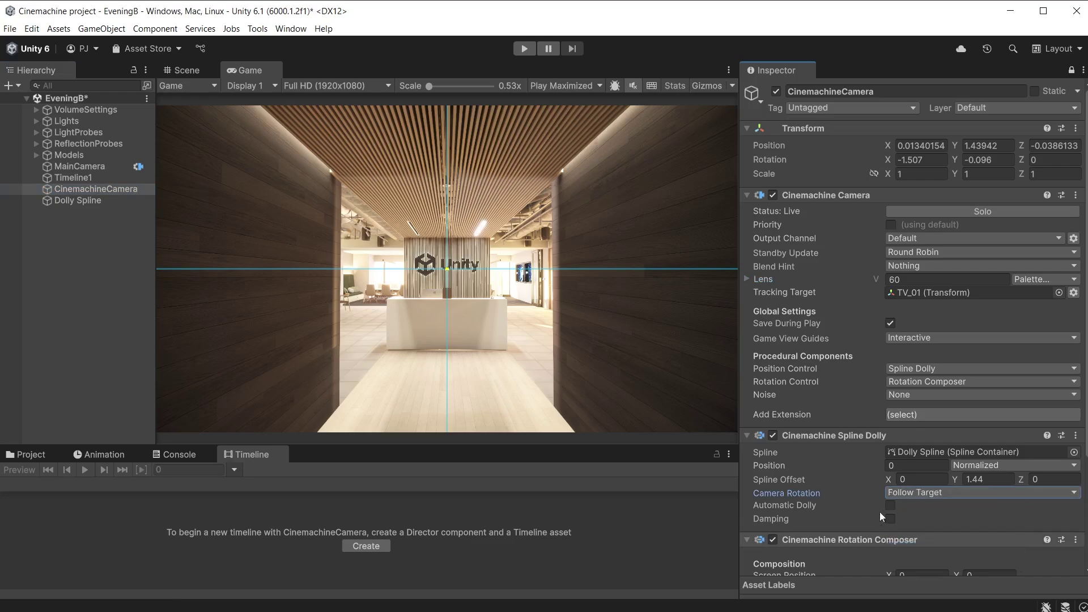
# Enable Automatic Dolly with Fixed Speed 0.08 and Damping, then play the scene.
pyautogui.click(891, 505)
pyautogui.scroll(-4, 952, 504)
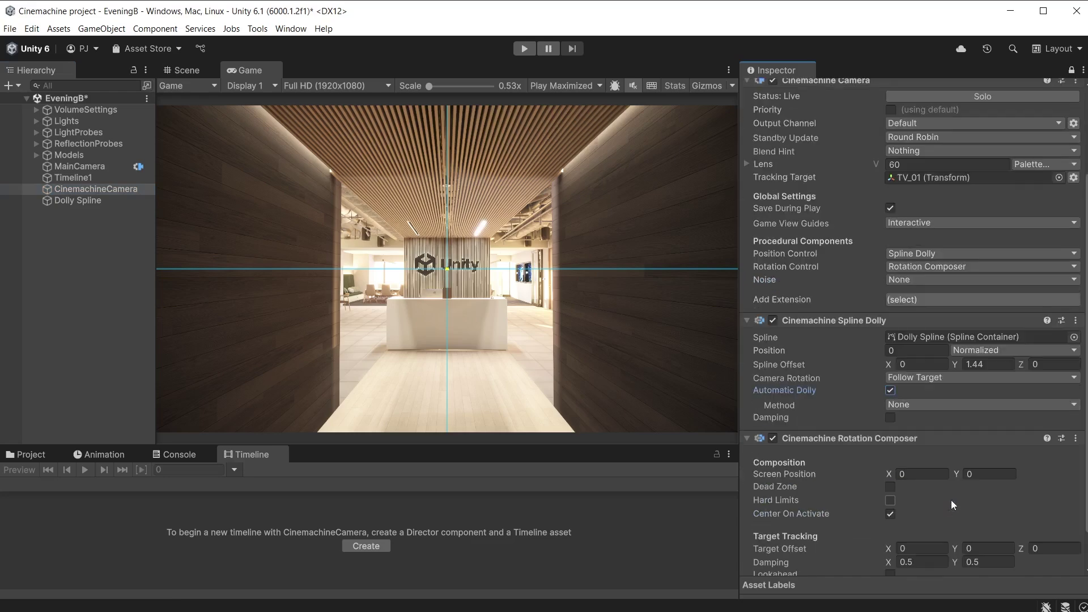
pyautogui.click(934, 406)
pyautogui.click(954, 448)
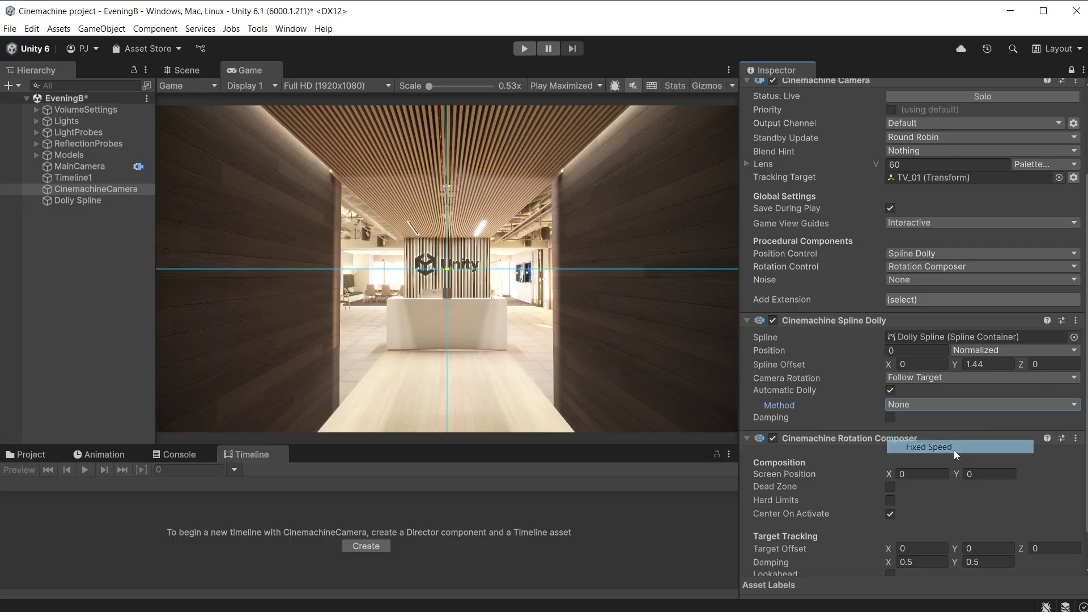
pyautogui.write('0.08')
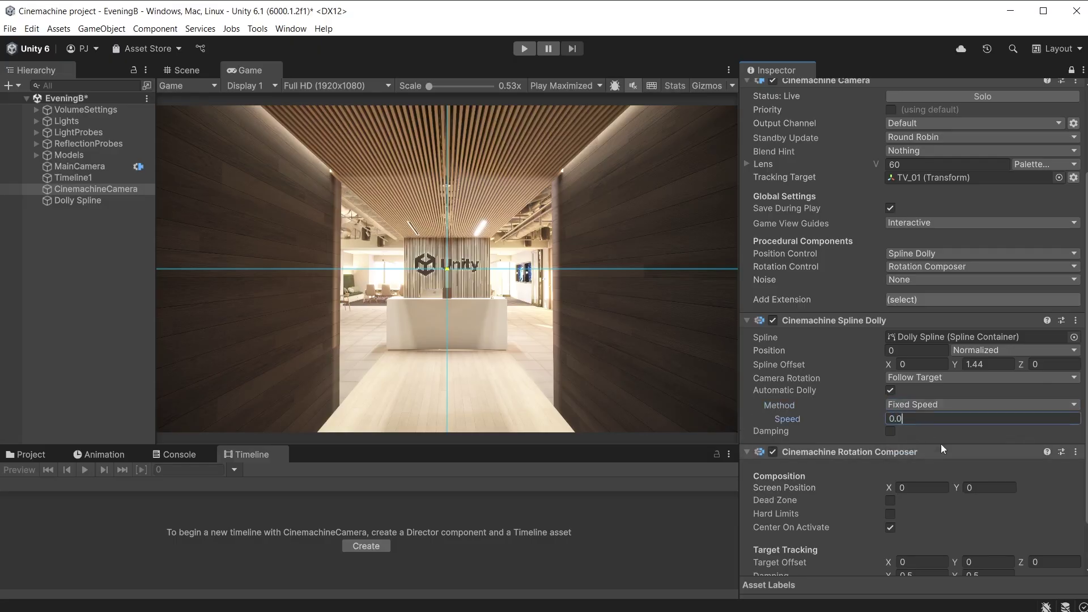
pyautogui.click(891, 431)
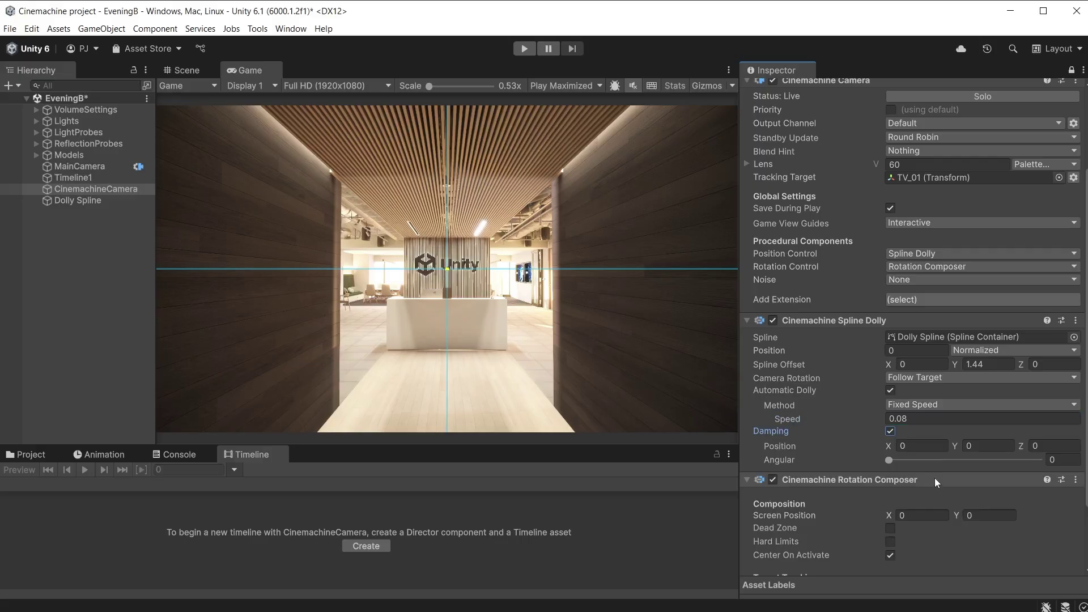
pyautogui.hotkey('ctrl', 'p')
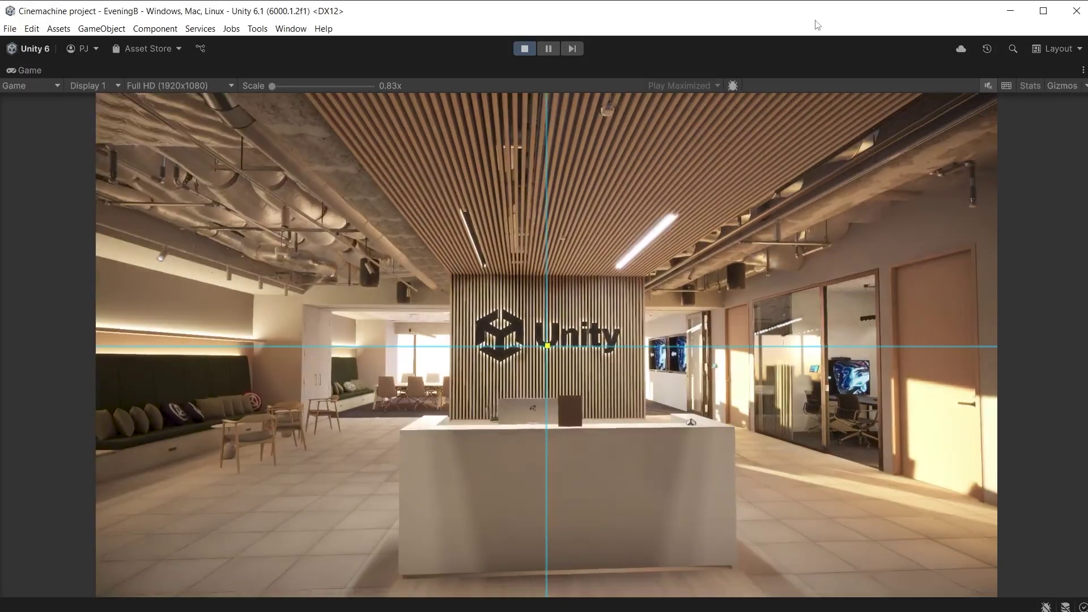